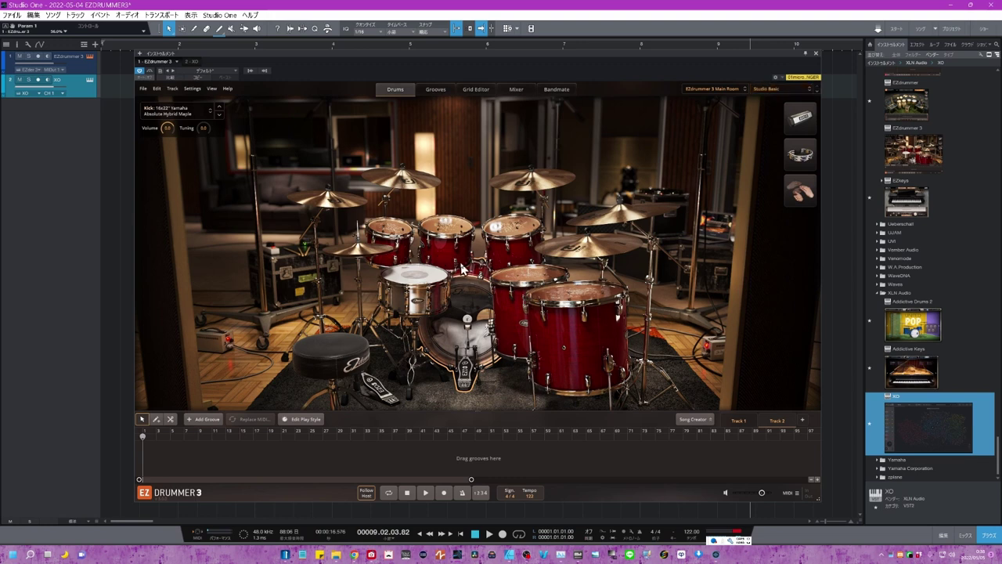
# Audition alternative shells for Racktom 1, return to the 7x10" Yamaha Absolute Hybrid Maple, and view the available sound libraries.
pyautogui.click(392, 232)
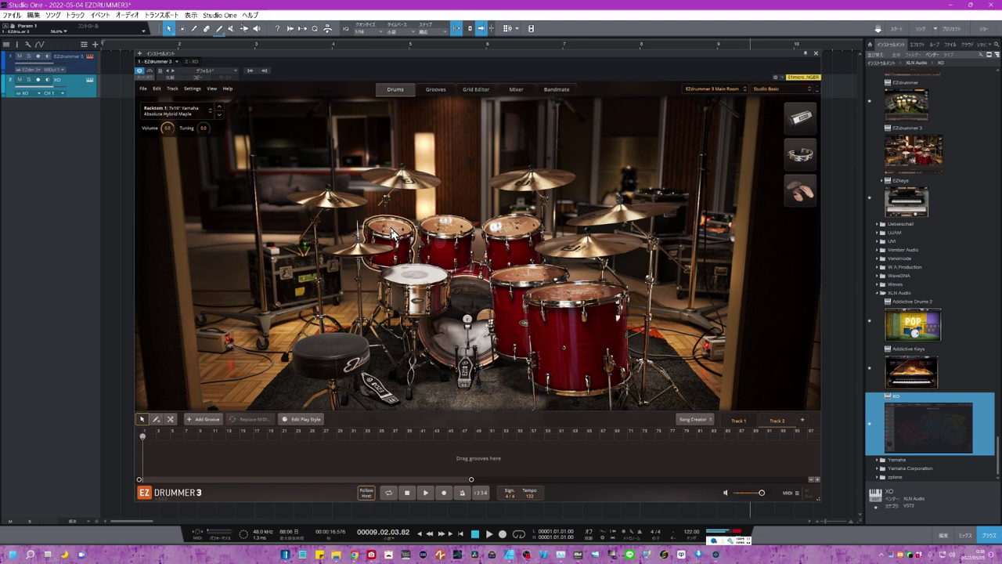
pyautogui.click(180, 115)
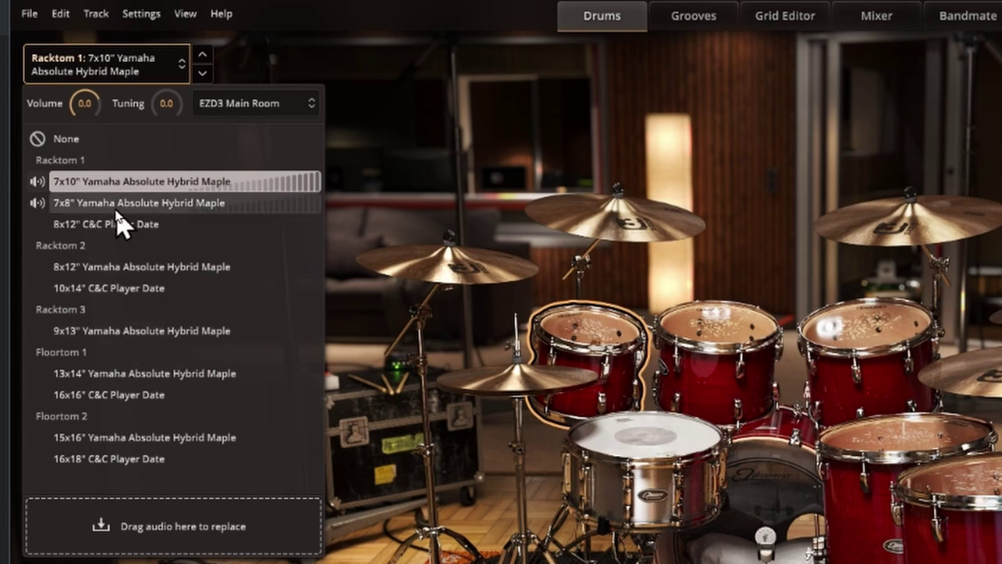
pyautogui.click(116, 209)
pyautogui.click(117, 221)
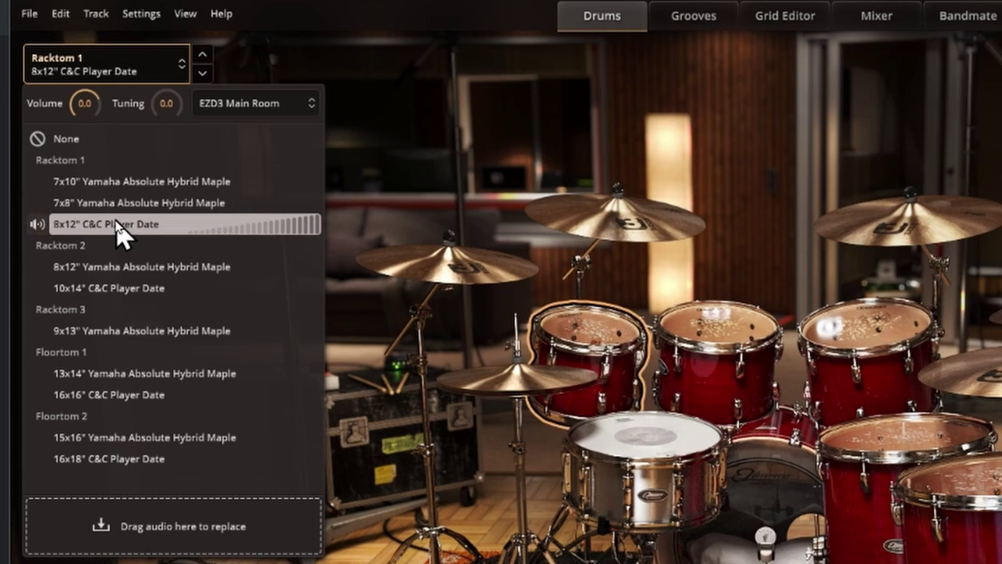
pyautogui.click(118, 266)
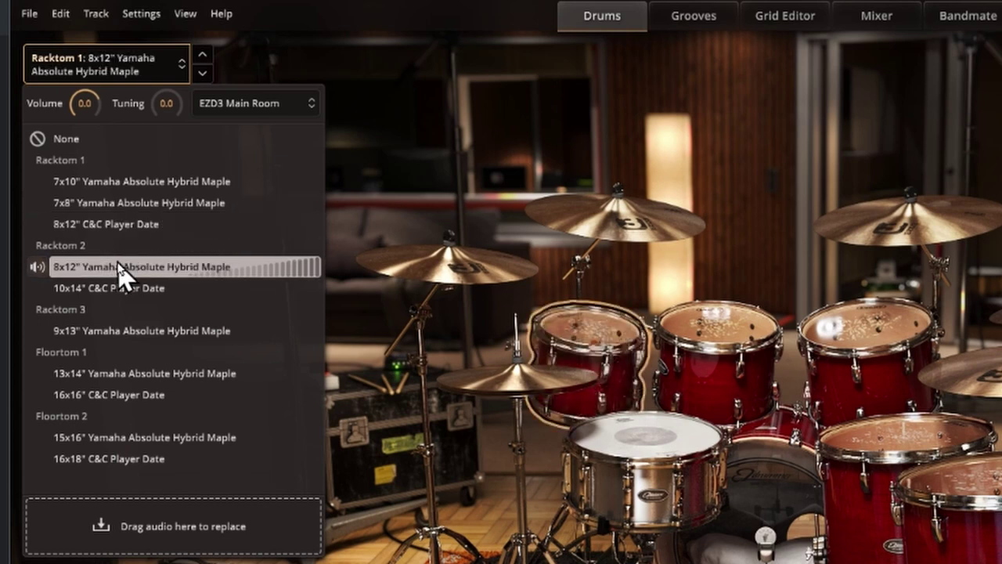
pyautogui.click(119, 336)
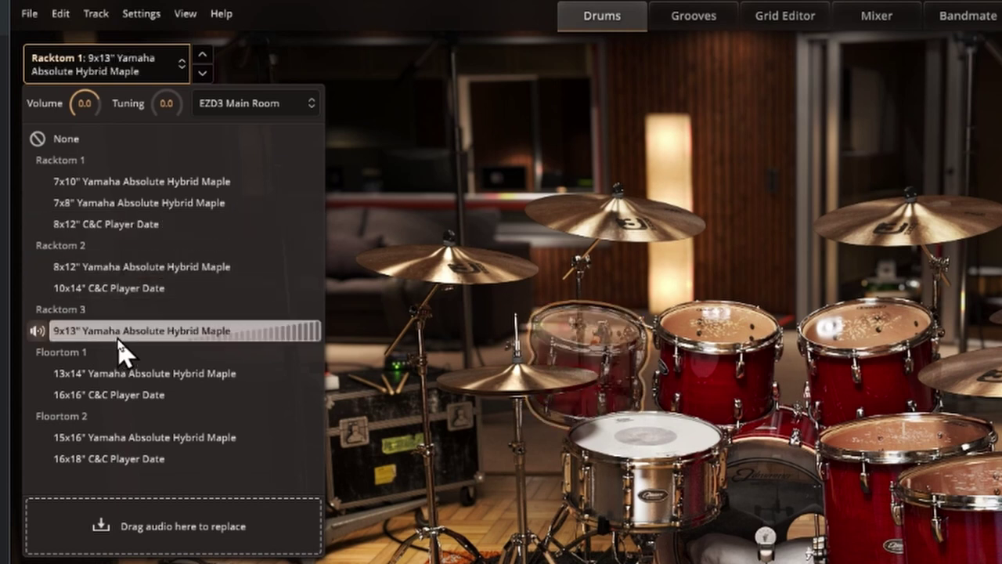
pyautogui.click(117, 188)
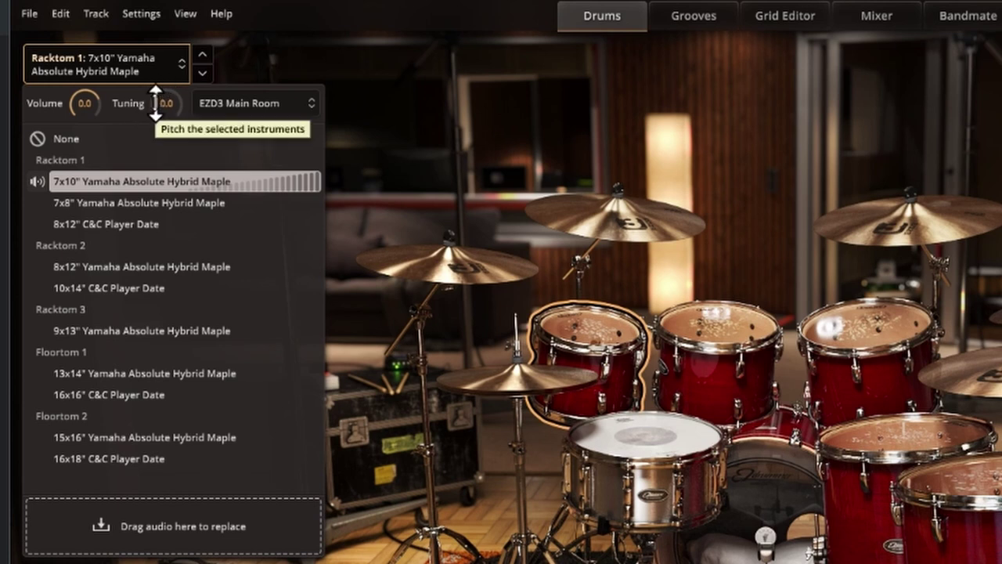
pyautogui.click(250, 110)
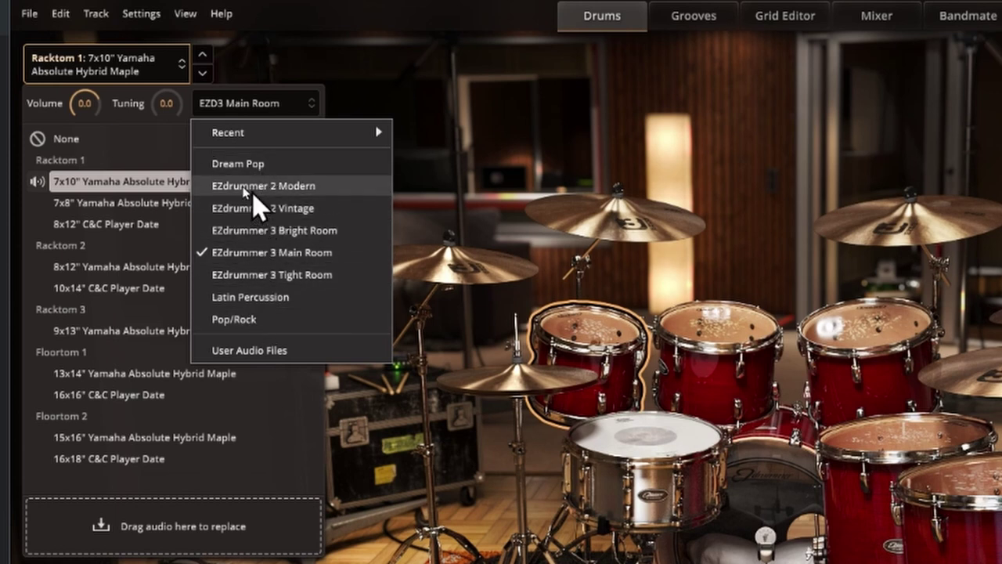
pyautogui.click(179, 146)
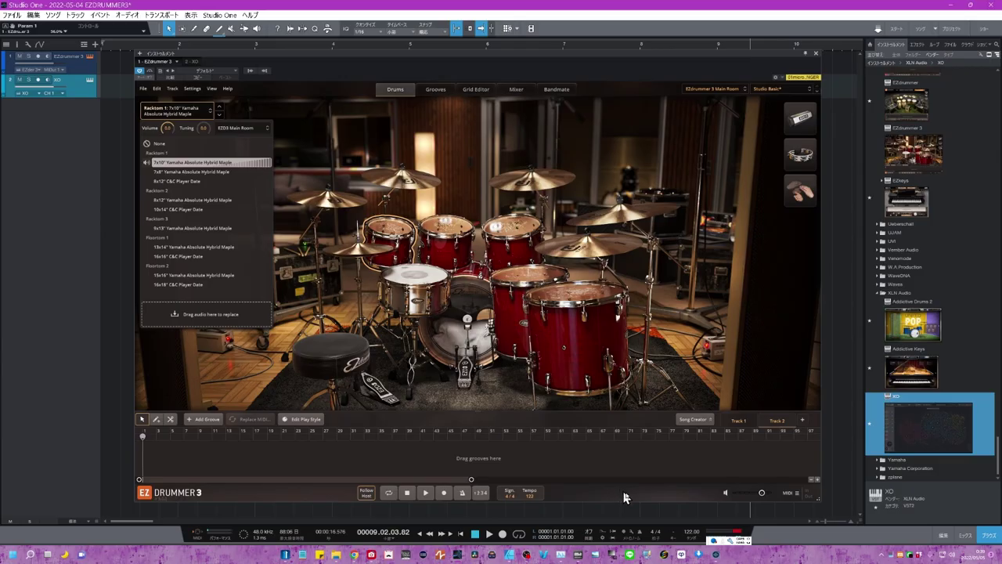
# Switch to COSMOS Sample Finder, preview tom samples, and replace the Racktom 1 sound with the Tom_NedLeo sample.
pyautogui.click(715, 556)
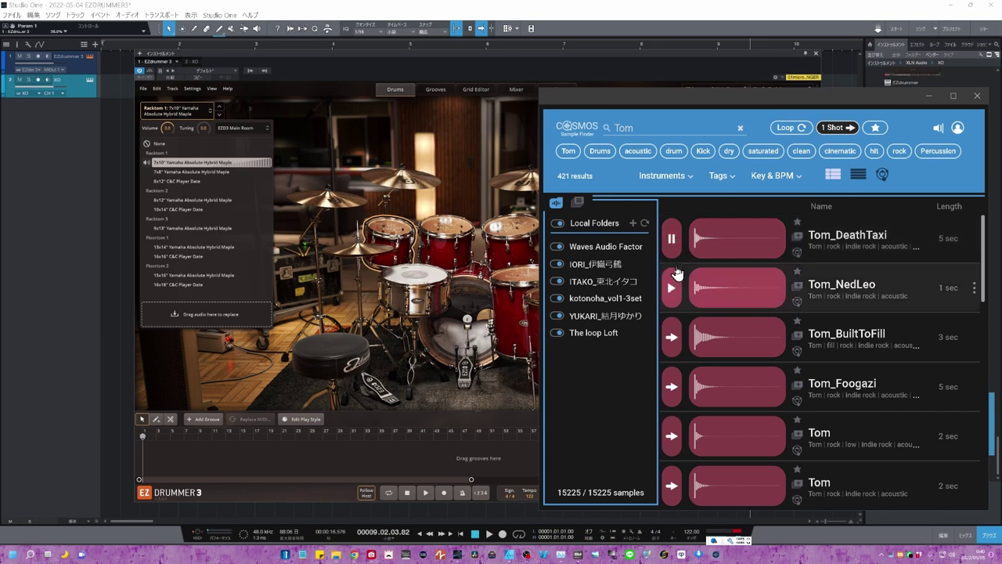
pyautogui.click(675, 292)
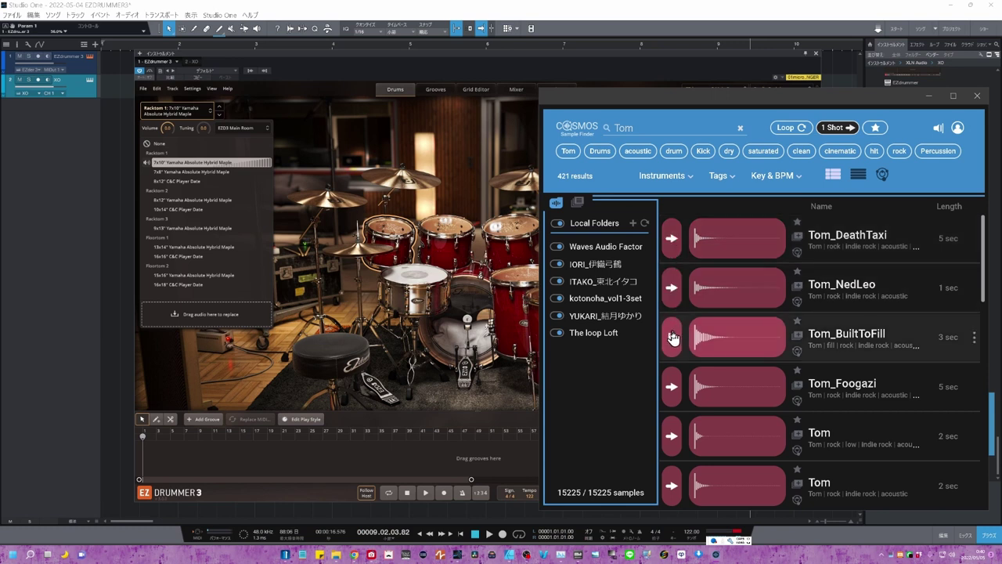
pyautogui.click(675, 289)
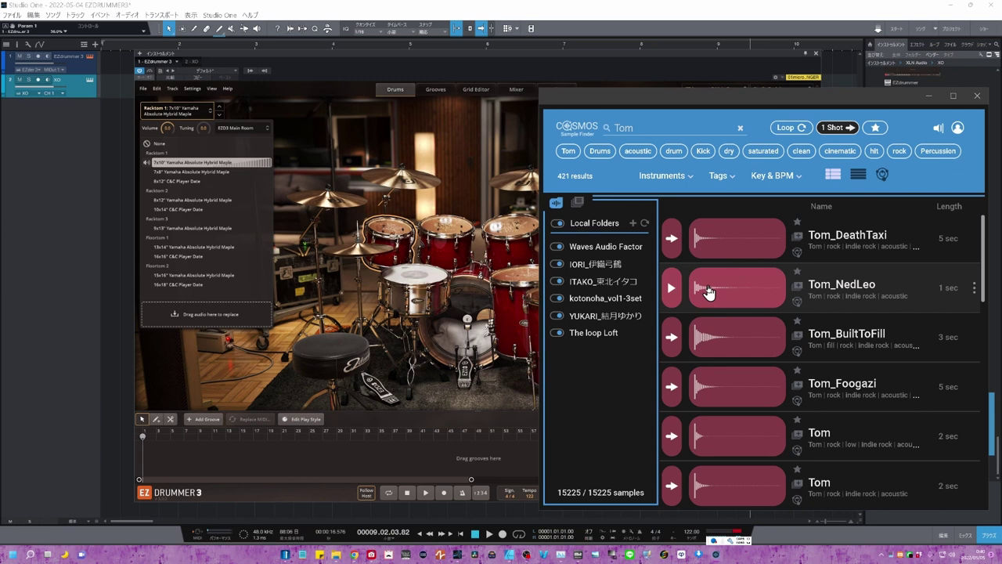
pyautogui.moveTo(708, 292); pyautogui.dragTo(242, 312)
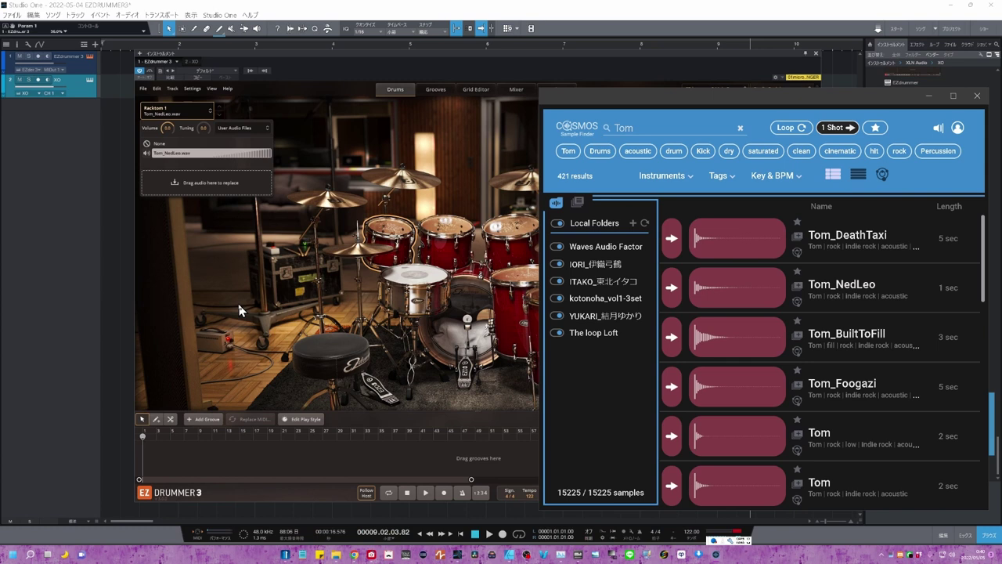
# Audition Racktom 1 and compare its sound with the original Tom_NedLeo sample.
pyautogui.click(392, 231)
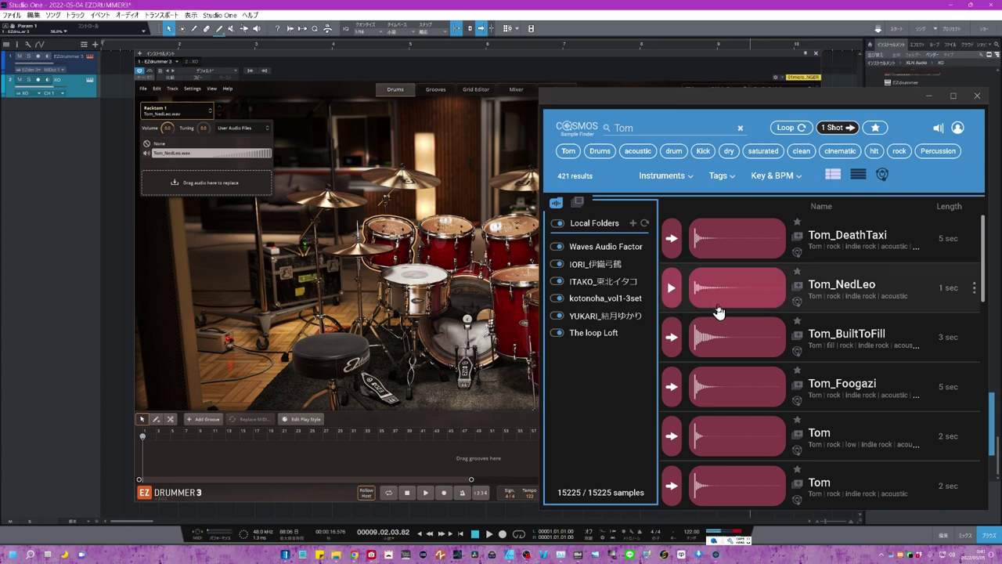
pyautogui.click(671, 288)
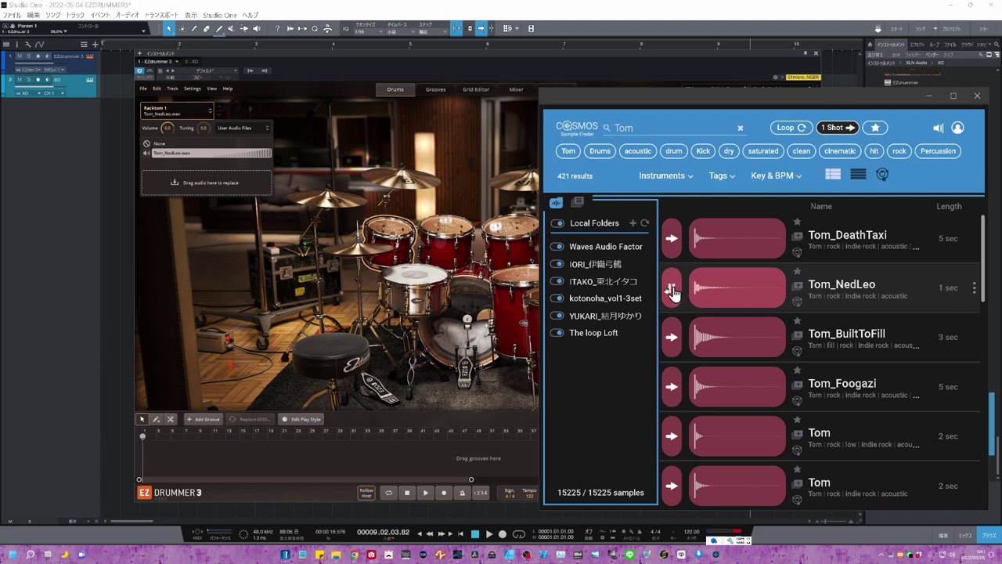
pyautogui.click(400, 233)
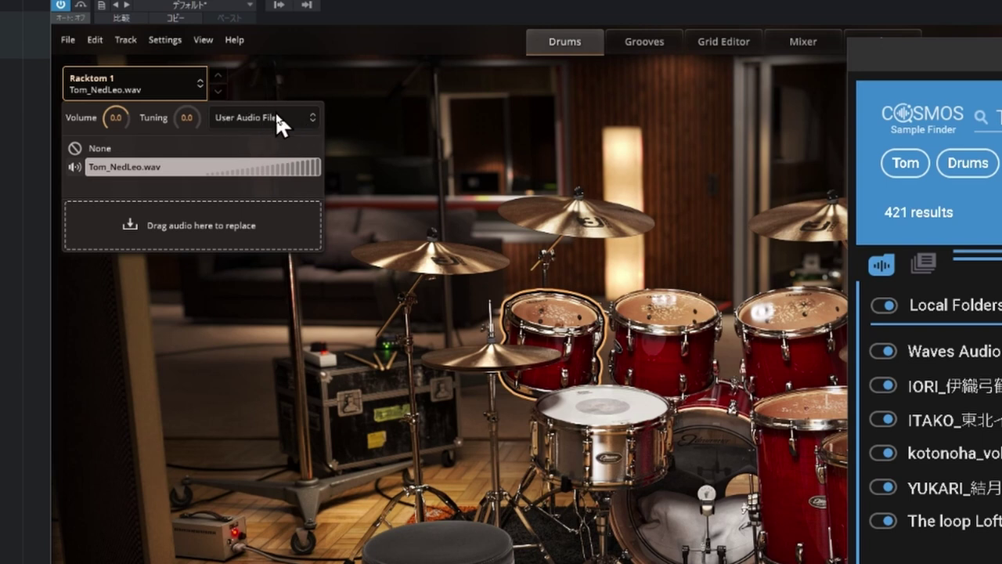
# Restore Racktom 1 to the 7x10" Yamaha Absolute Hybrid Maple from the EZdrummer 3 Main Room library.
pyautogui.click(243, 118)
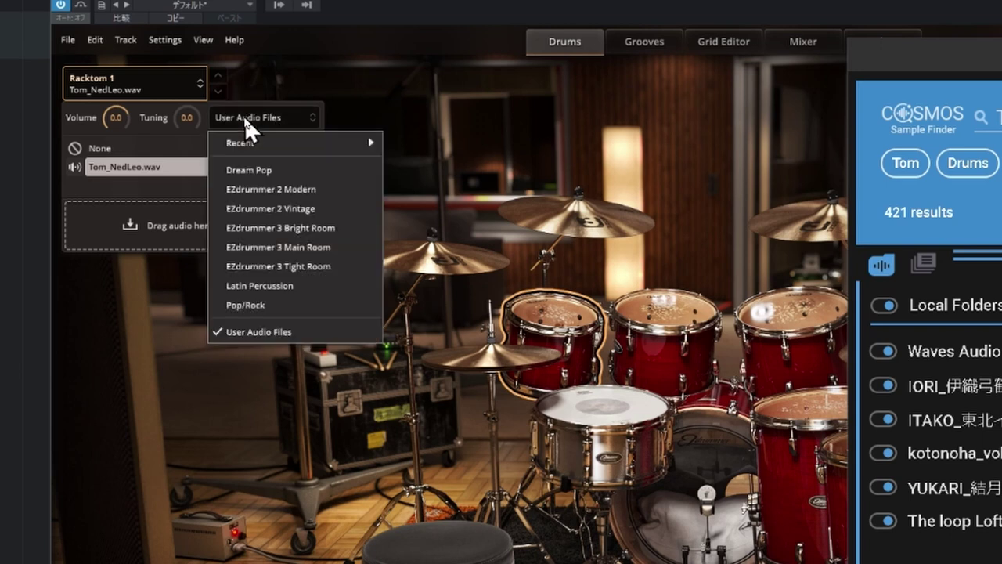
pyautogui.click(260, 247)
pyautogui.click(174, 205)
pyautogui.click(166, 192)
pyautogui.click(169, 205)
pyautogui.click(164, 188)
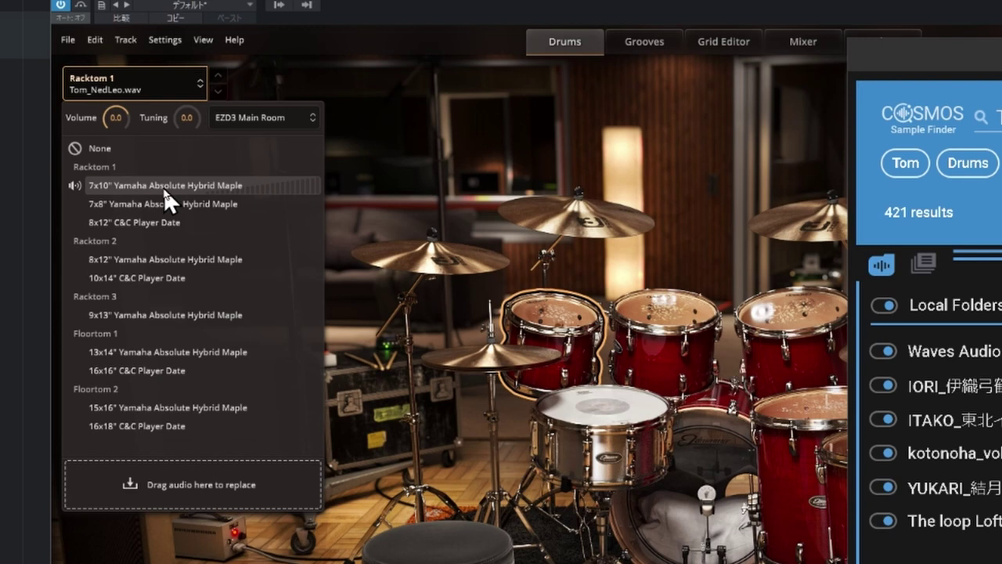
pyautogui.doubleClick(163, 188)
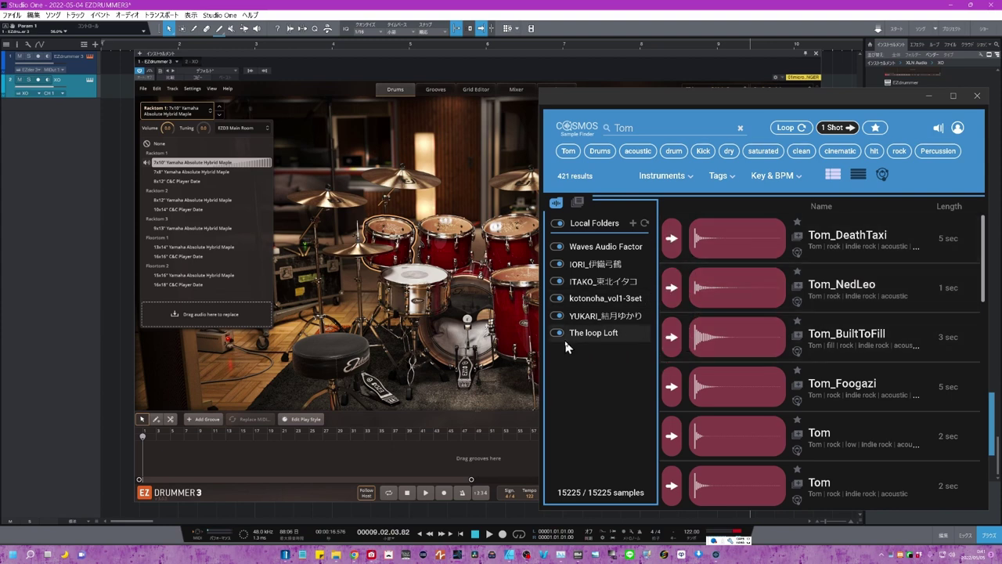
# Select the kick drum in the kit and filter the COSMOS samples by the Kick tag, clearing the Tom search text.
pyautogui.click(465, 312)
pyautogui.click(465, 311)
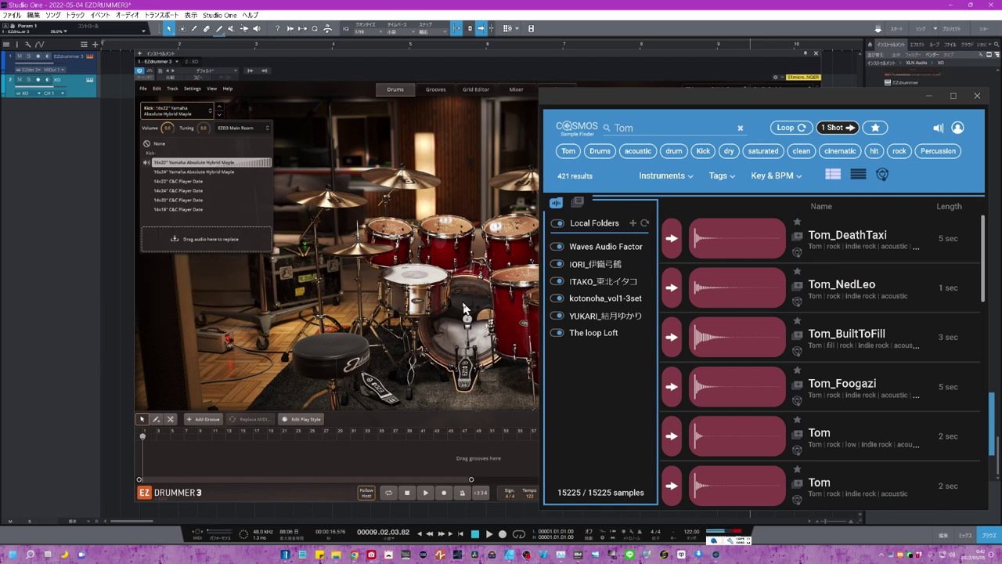
pyautogui.moveTo(638, 127); pyautogui.dragTo(613, 131)
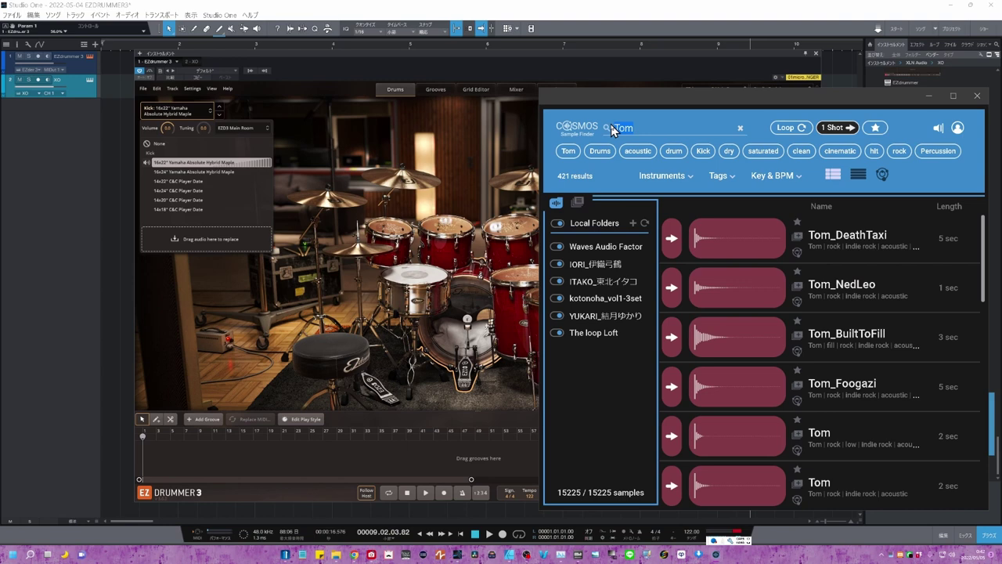
pyautogui.click(703, 151)
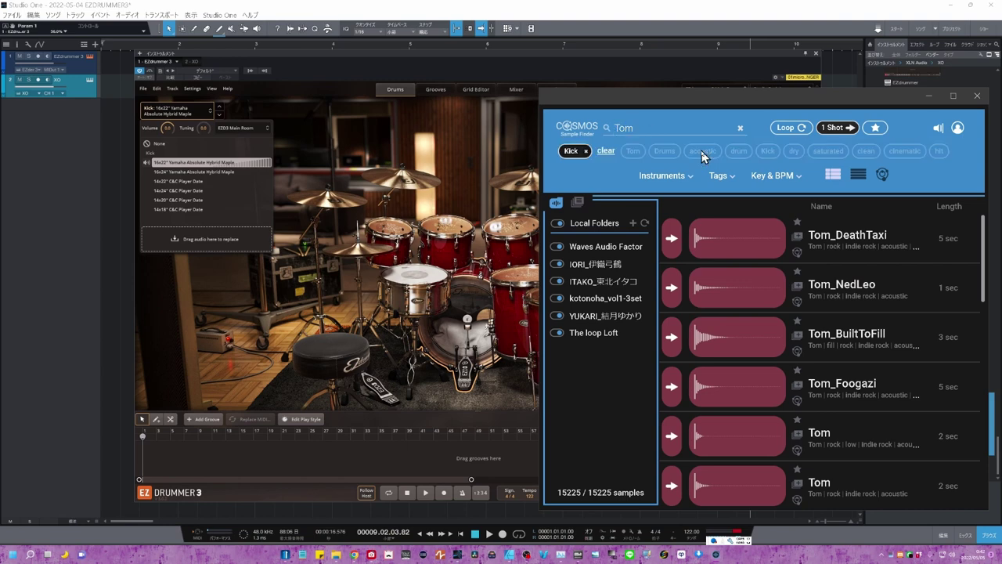
pyautogui.press('BackSpace')
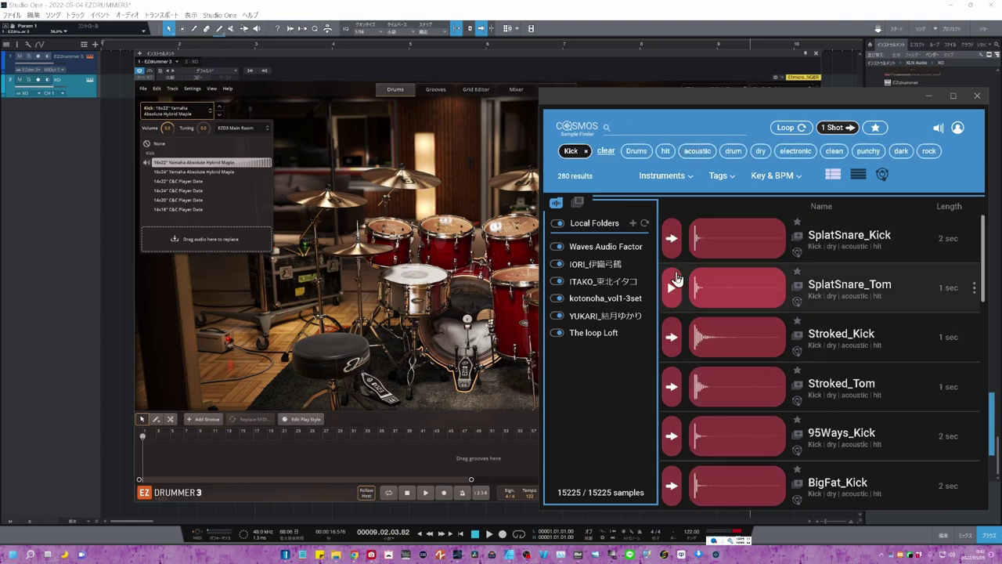
# Preview Stroked_Kick and Stroked_Tom, replace the kick drum's sound with the Stroked_Tom sample, and audition the kick.
pyautogui.click(673, 338)
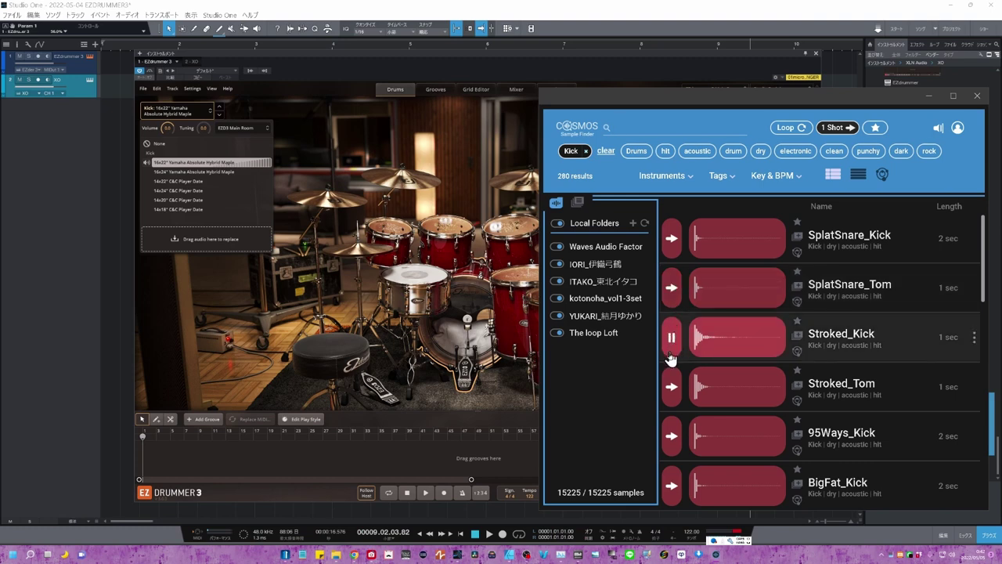
pyautogui.click(676, 385)
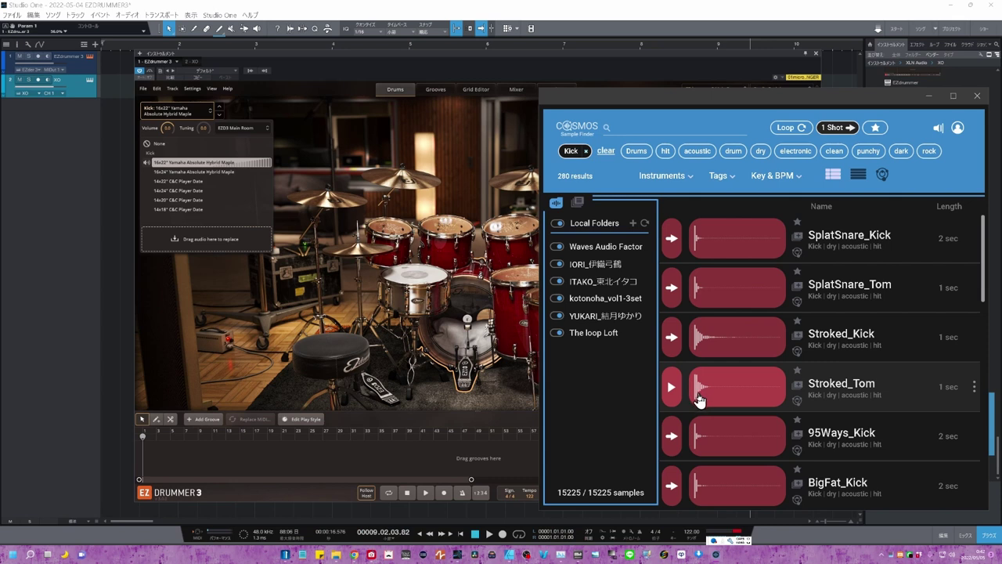
pyautogui.moveTo(710, 385); pyautogui.dragTo(235, 234)
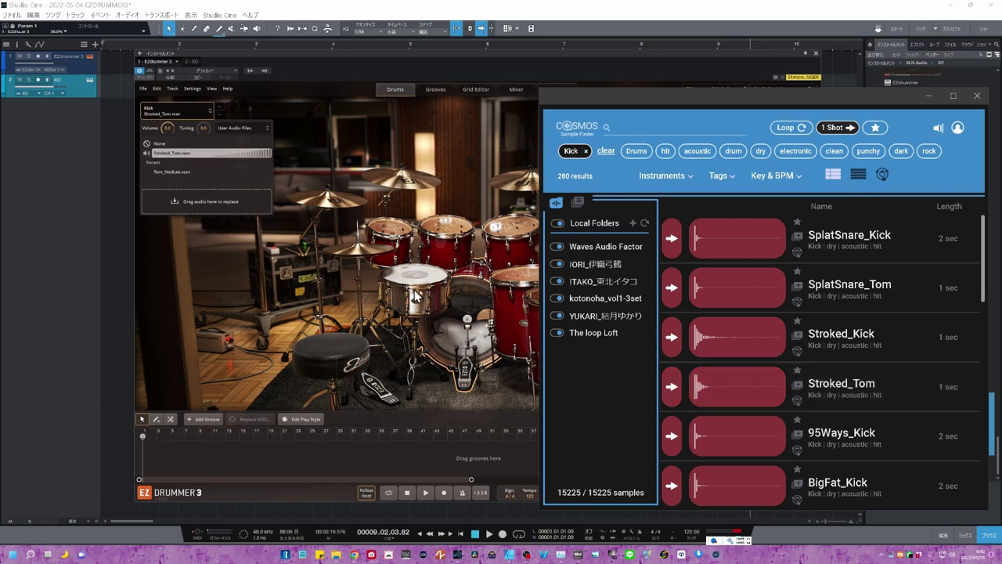
pyautogui.click(469, 310)
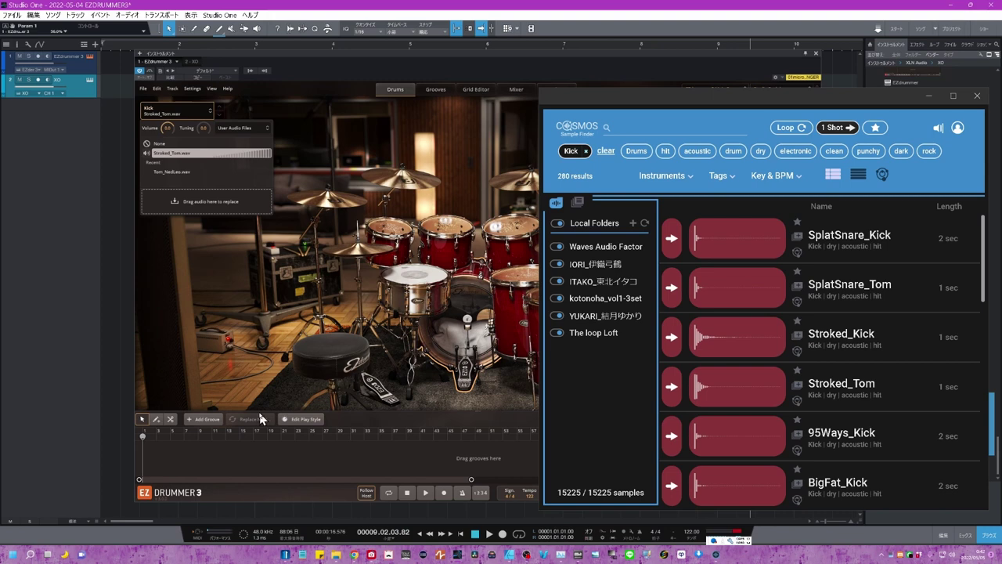
# Add the Hi-Hat Tight Edge verse groove at the start of the song track and play it back.
pyautogui.click(202, 423)
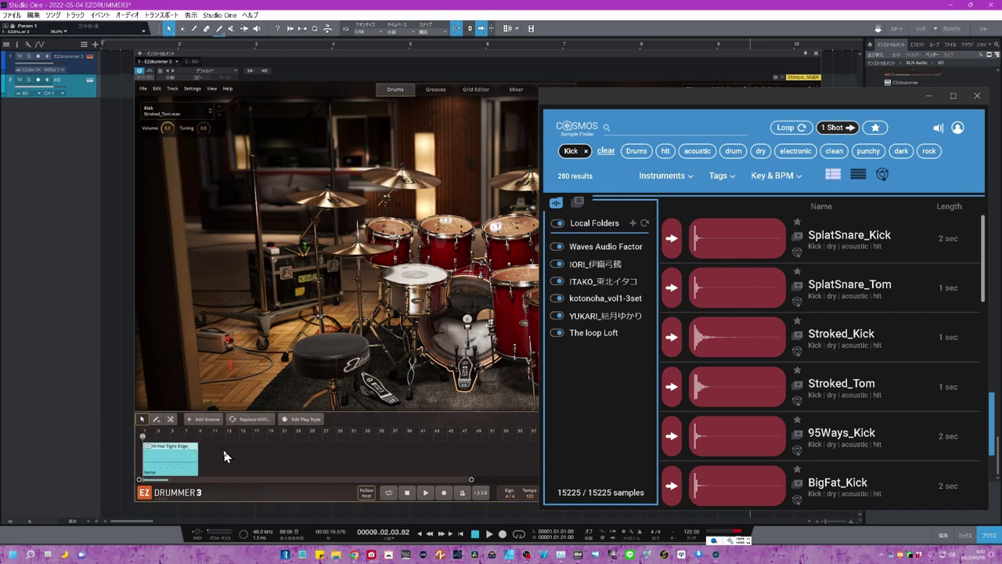
pyautogui.click(426, 493)
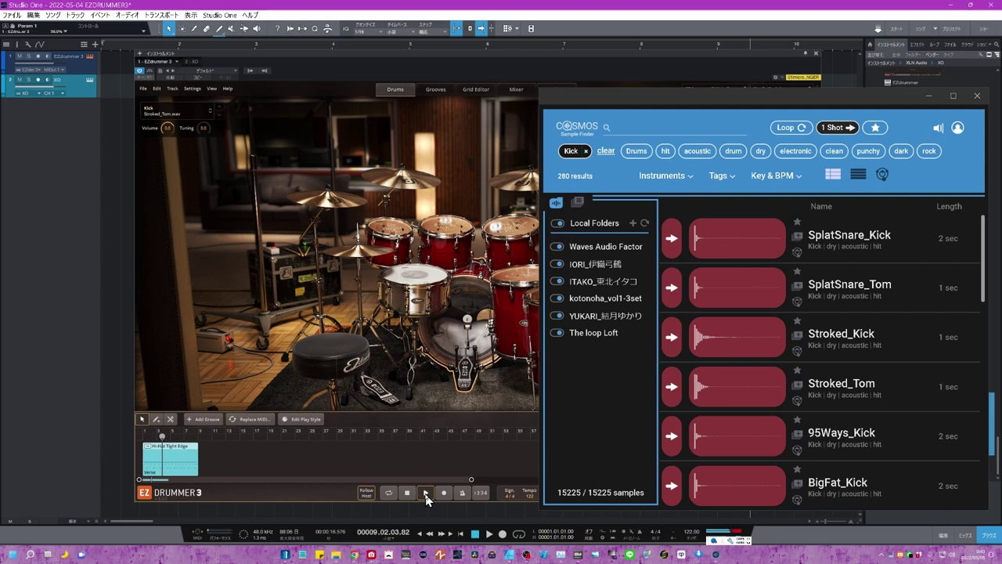
pyautogui.click(408, 493)
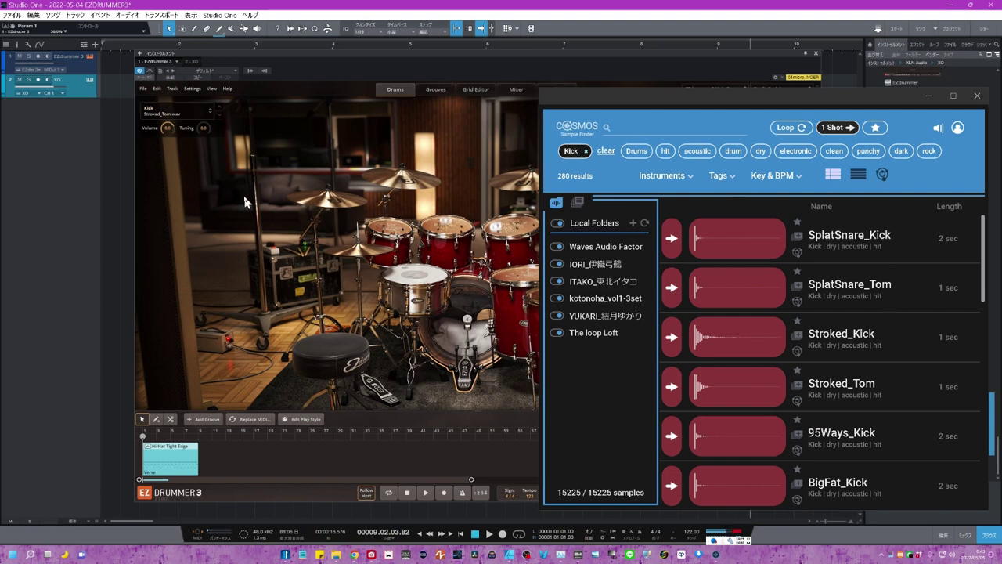
# Set the kick to the 14x22" C&C Player Date from the EZdrummer 3 Main Room library and audition it.
pyautogui.click(176, 111)
pyautogui.click(243, 127)
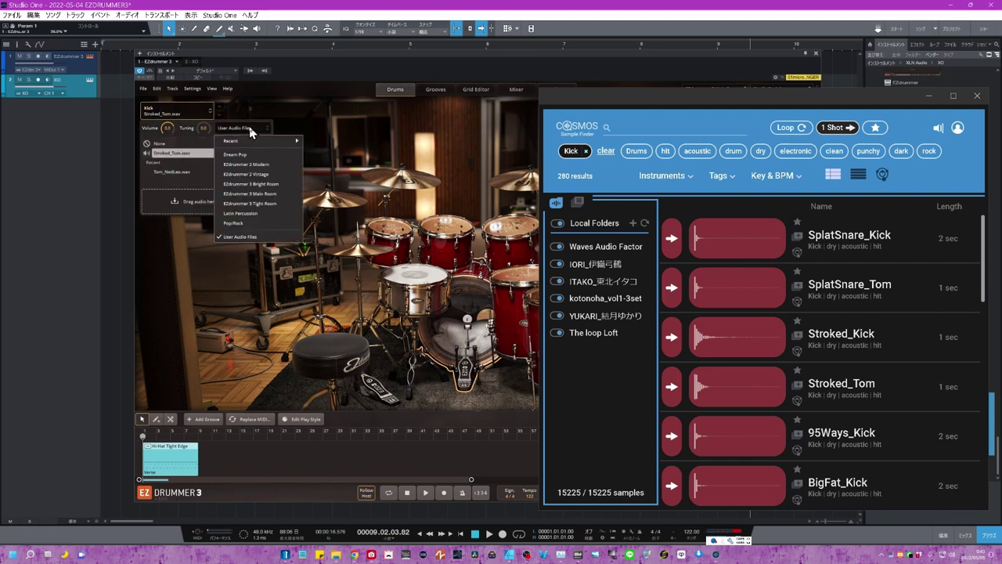
pyautogui.click(249, 194)
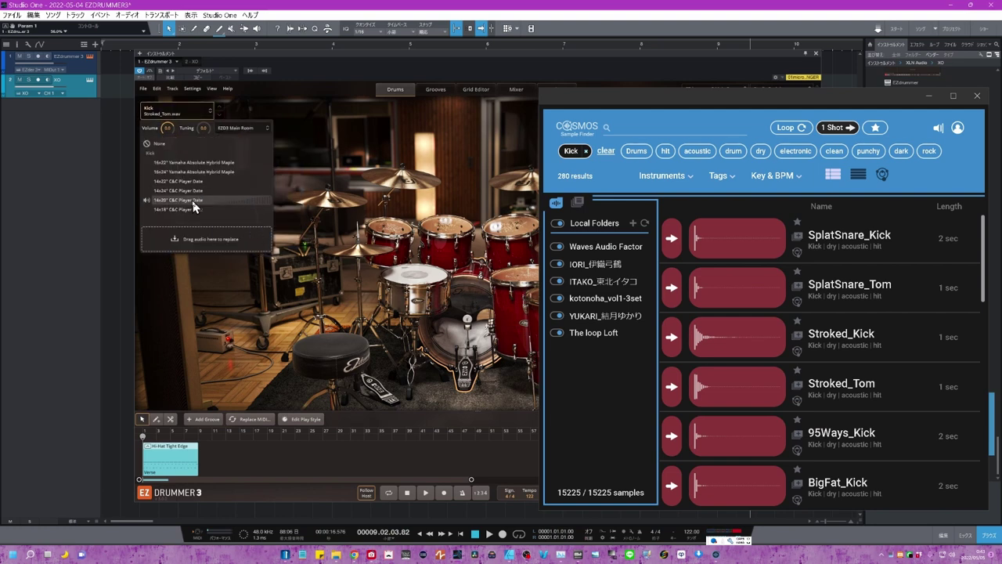
pyautogui.click(180, 183)
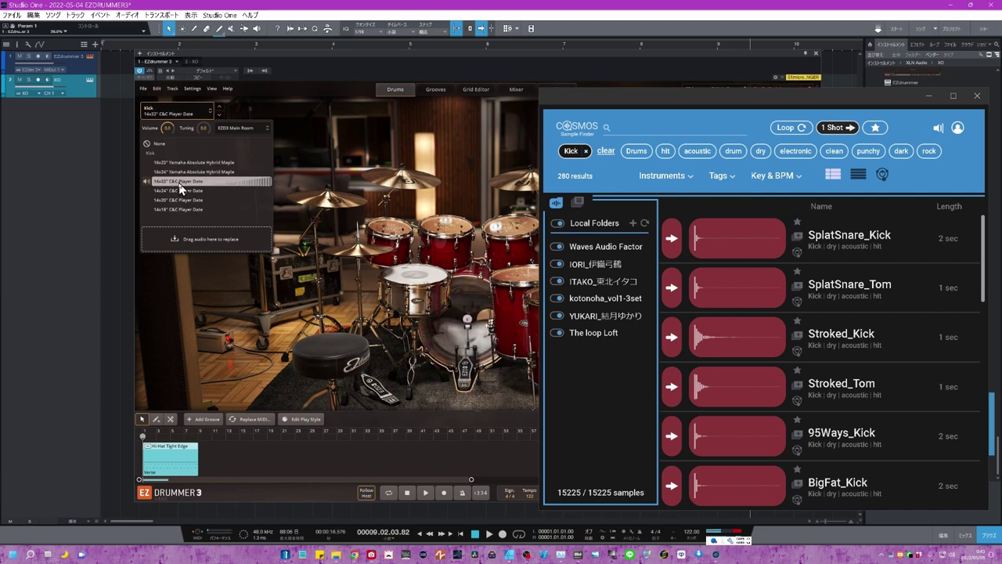
pyautogui.click(180, 187)
pyautogui.click(178, 186)
pyautogui.click(177, 187)
# Play back the groove with the 14x22" C&C Player Date kick, stop it, and return to the groove block in EZdrummer 3.
pyautogui.click(424, 494)
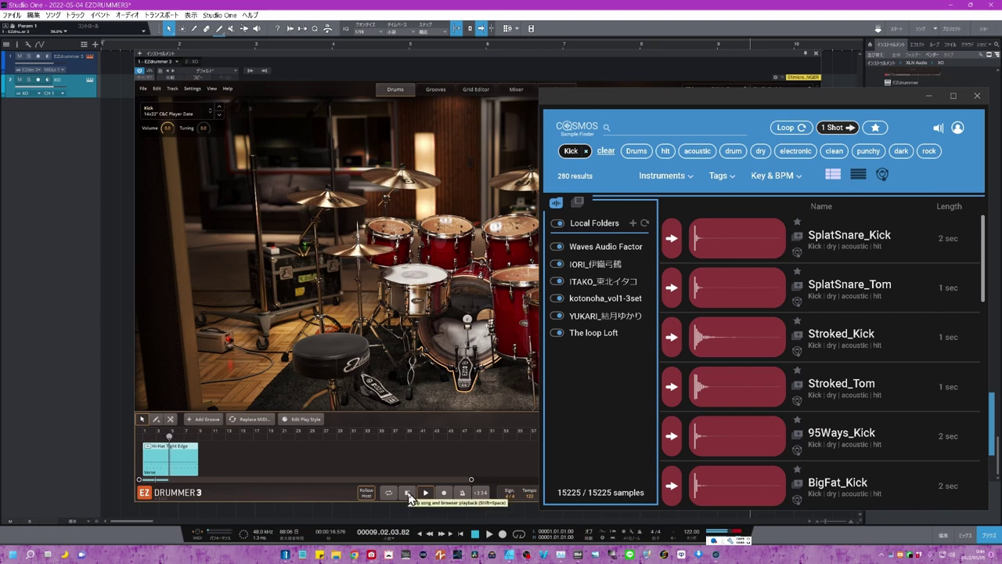
pyautogui.click(408, 493)
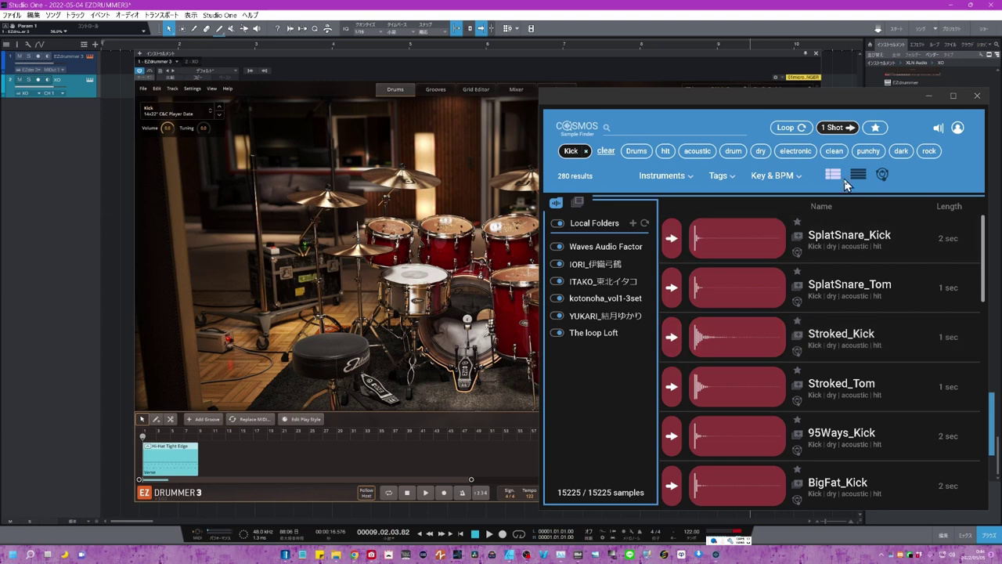
pyautogui.click(195, 455)
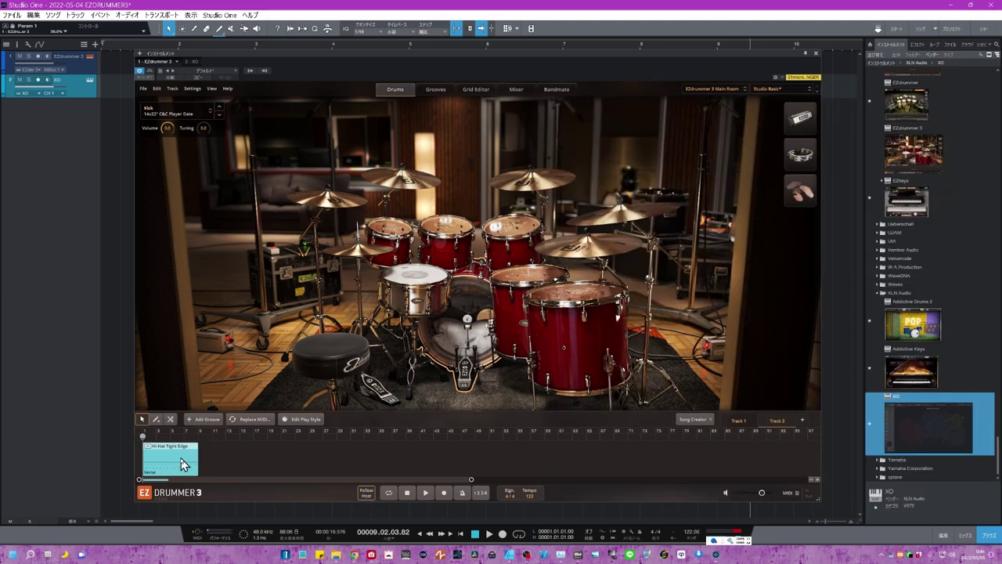
# Delete the Hi-Hat Tight Edge verse groove from the song track and clear all filters in the groove browser.
pyautogui.click(173, 463)
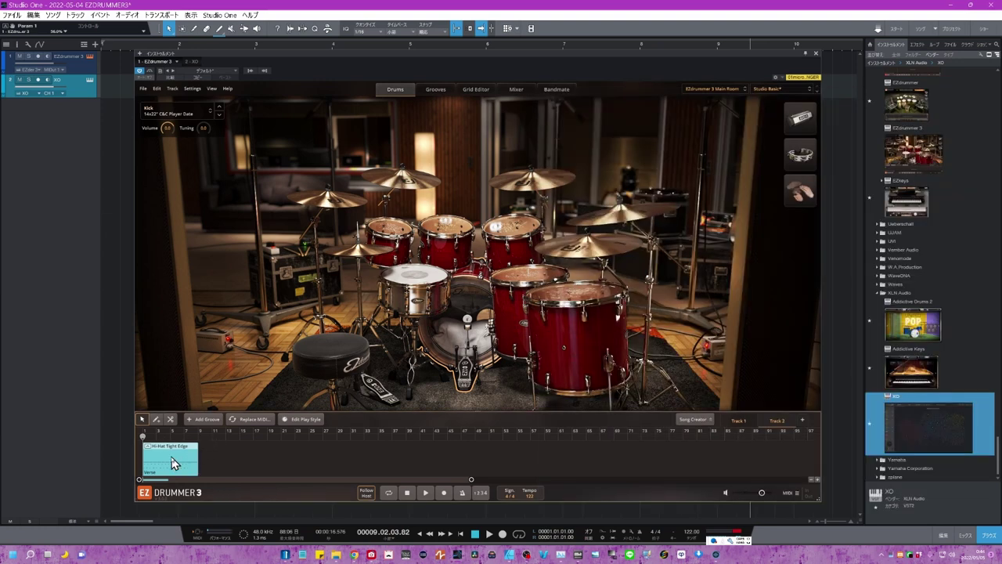
pyautogui.press('Delete')
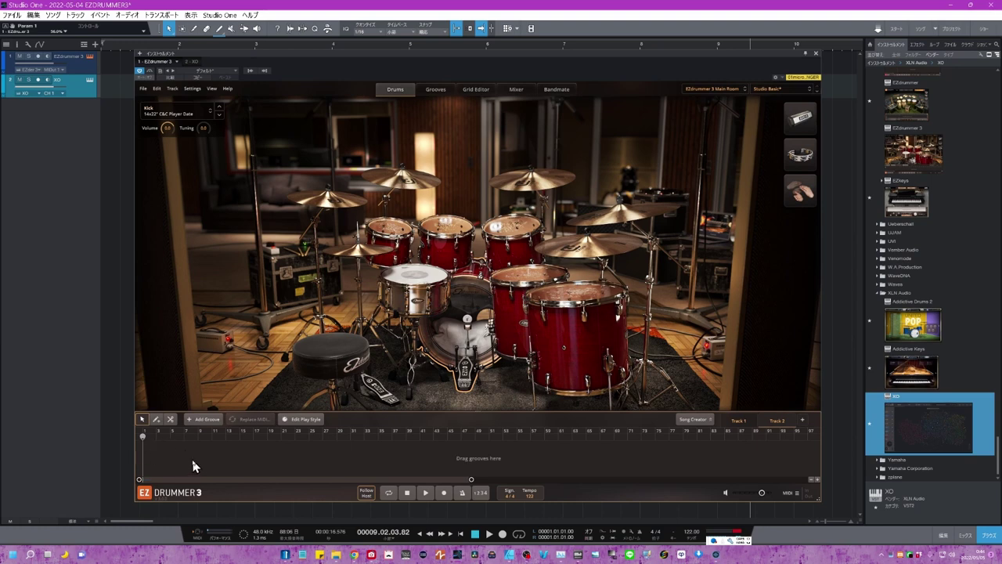
pyautogui.click(435, 90)
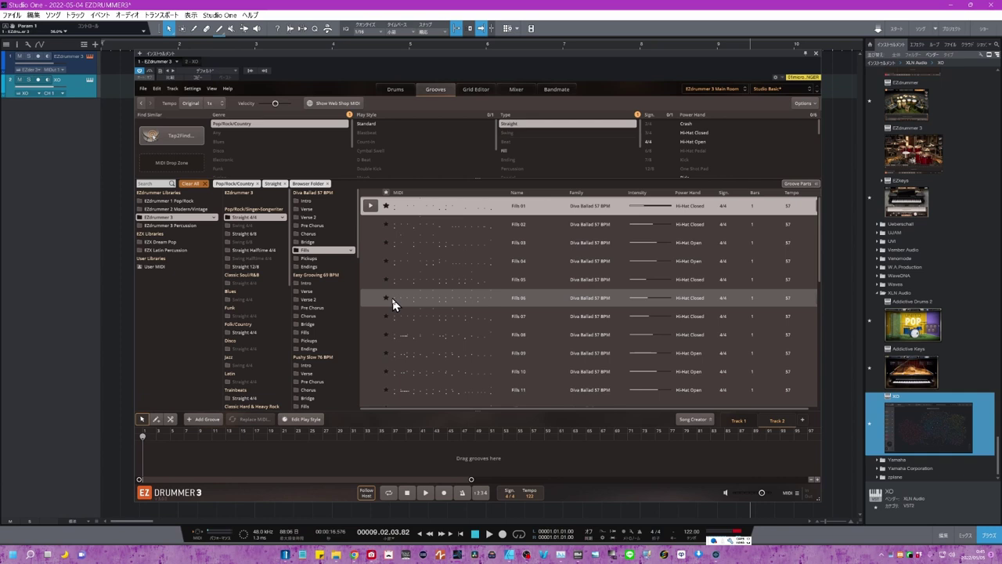
pyautogui.click(370, 125)
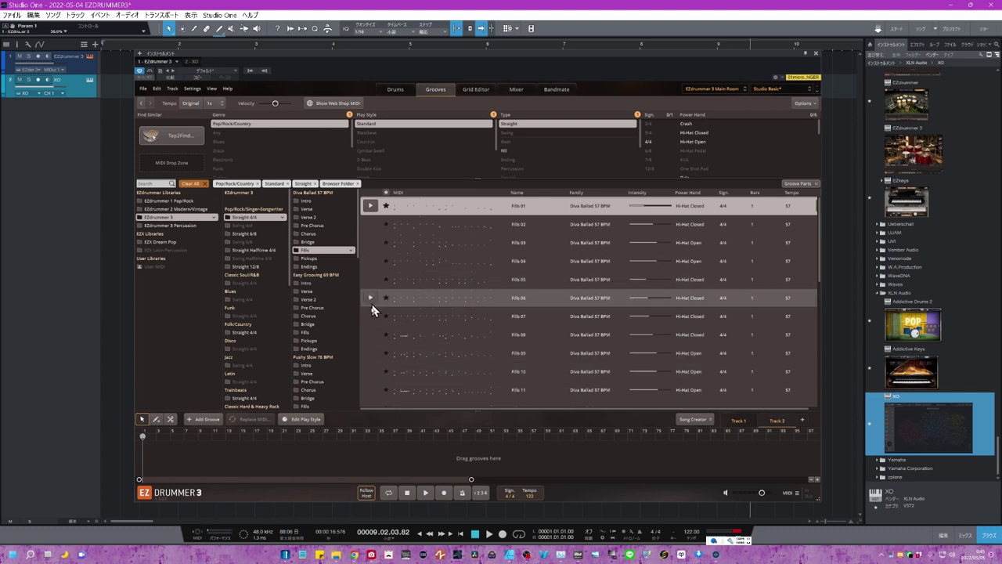
pyautogui.click(369, 206)
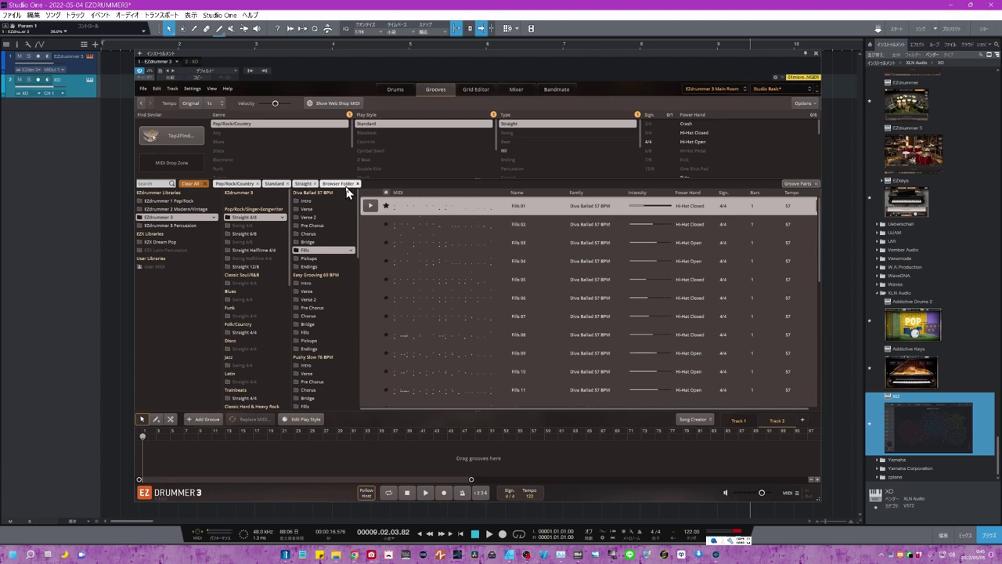
pyautogui.click(190, 184)
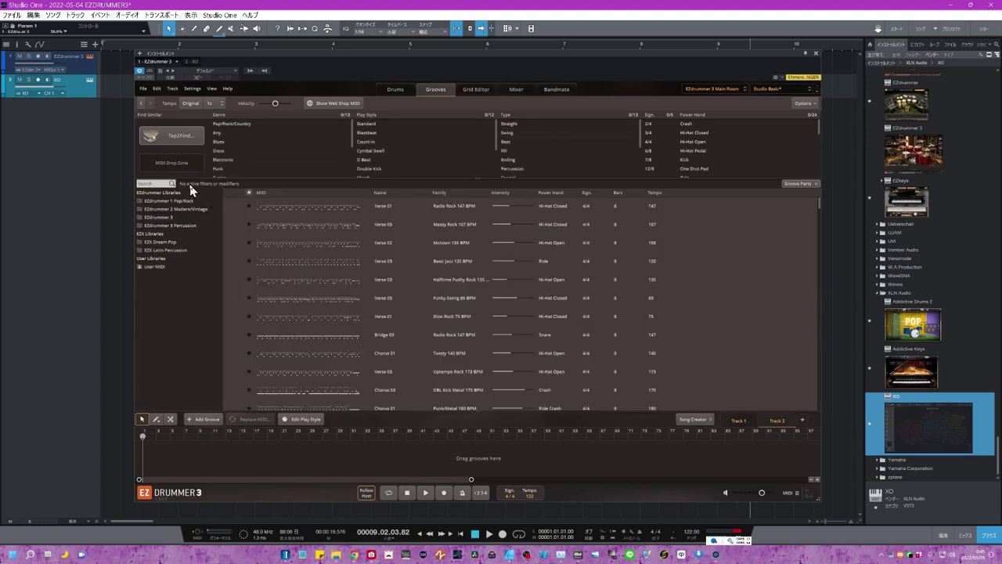
# Audition the Radio Rock 147 BPM Verse 01 groove and the Messy Rock 107 BPM verse groove.
pyautogui.click(231, 208)
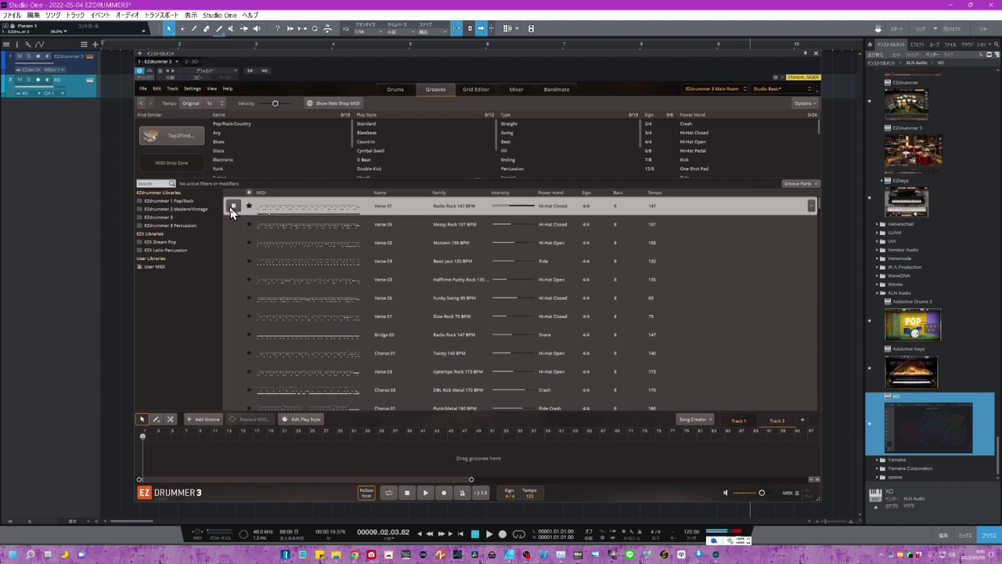
pyautogui.click(231, 208)
pyautogui.click(232, 227)
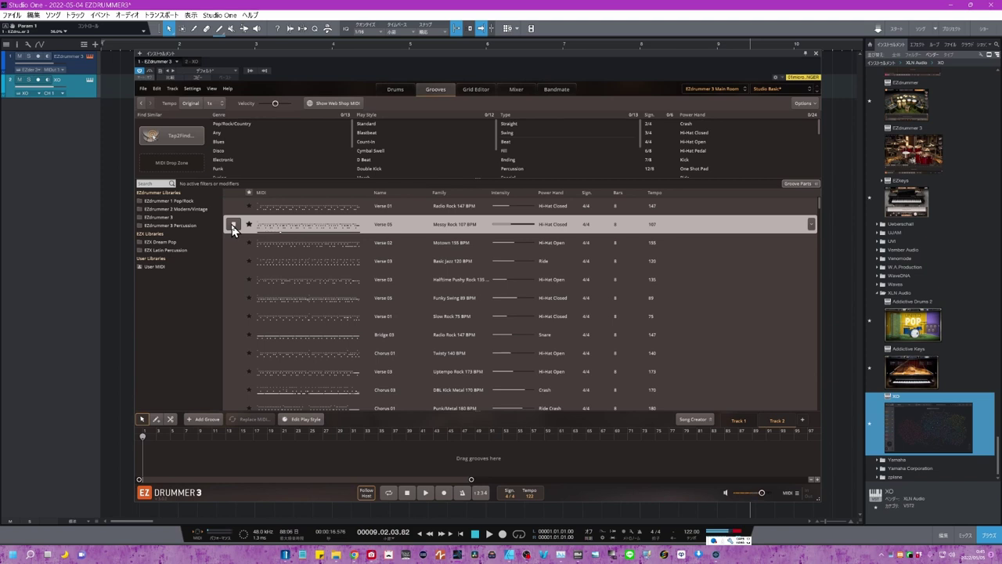
pyautogui.click(232, 225)
# Place the Messy Rock 107 BPM verse groove at bar 1 of the song track and the Basic Jazz Verse 03 groove directly after it.
pyautogui.moveTo(290, 227); pyautogui.dragTo(180, 458)
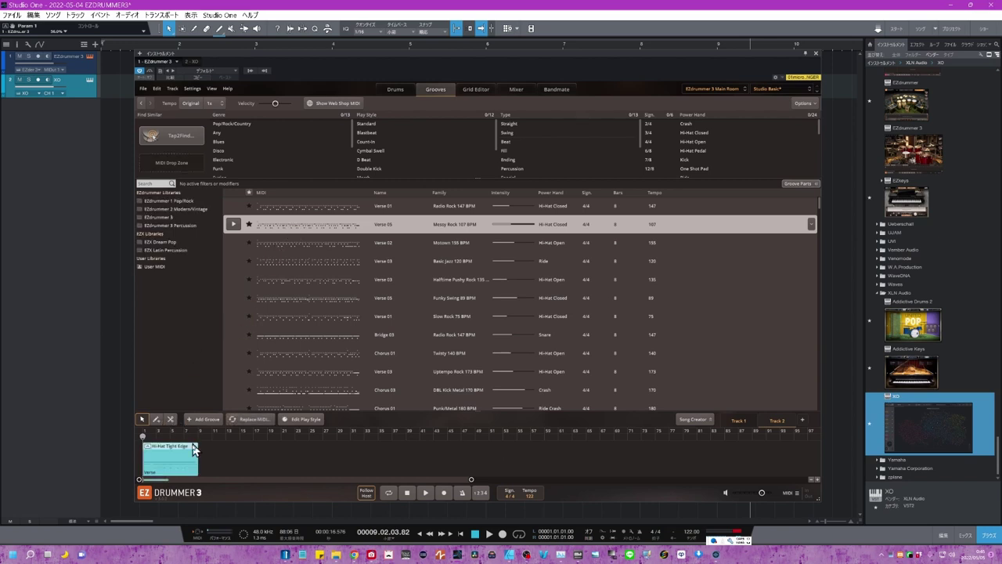
pyautogui.moveTo(282, 262); pyautogui.dragTo(205, 449)
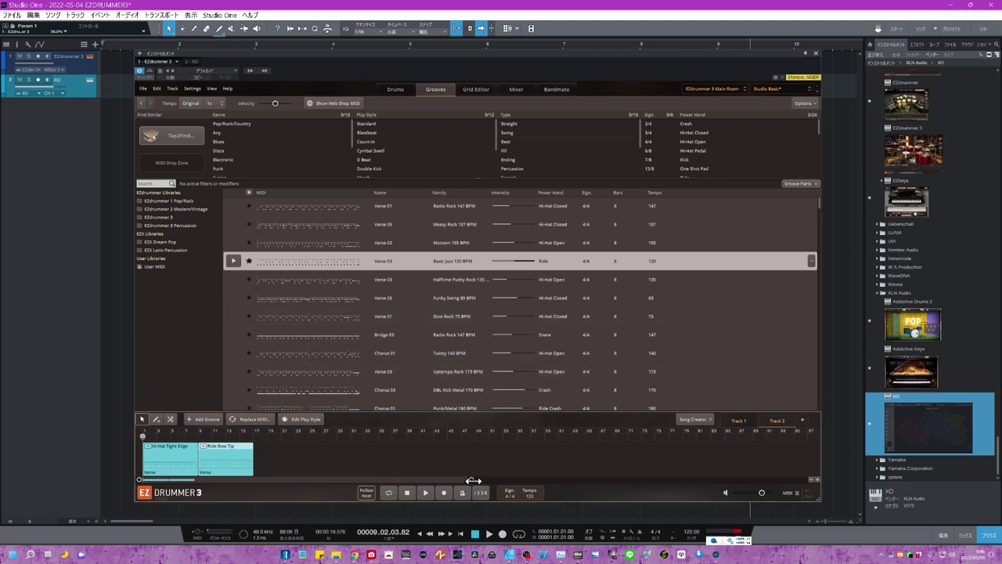
pyautogui.moveTo(473, 480); pyautogui.dragTo(261, 480)
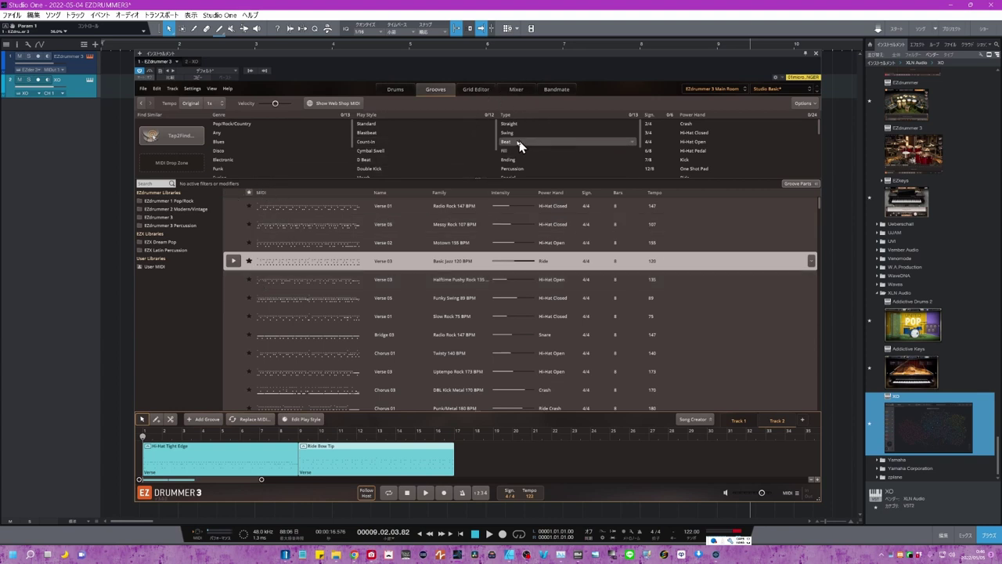
# Filter the grooves to the Fill type, preview Fill 12, and insert its 1/4 version between the two verse grooves.
pyautogui.click(504, 151)
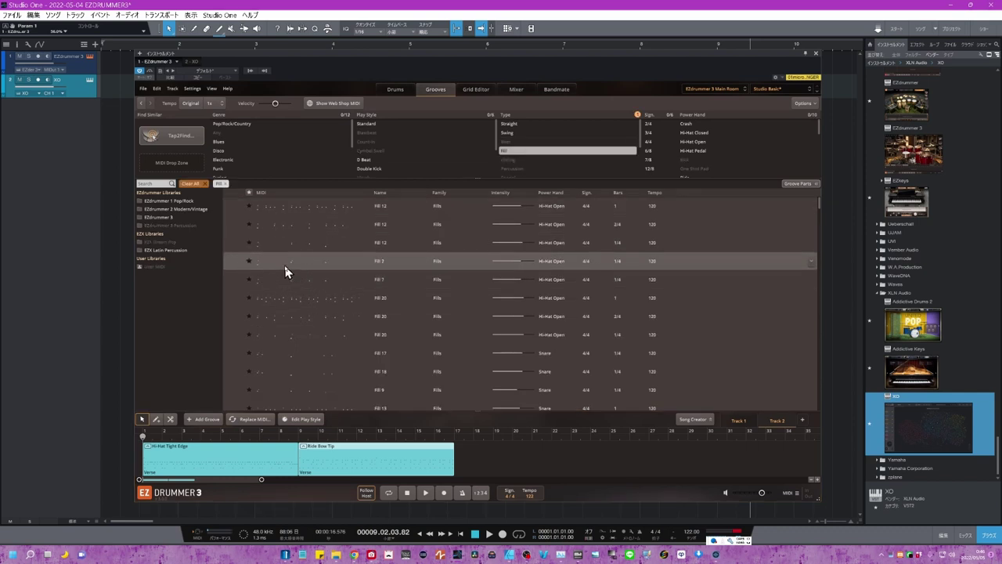
pyautogui.click(235, 224)
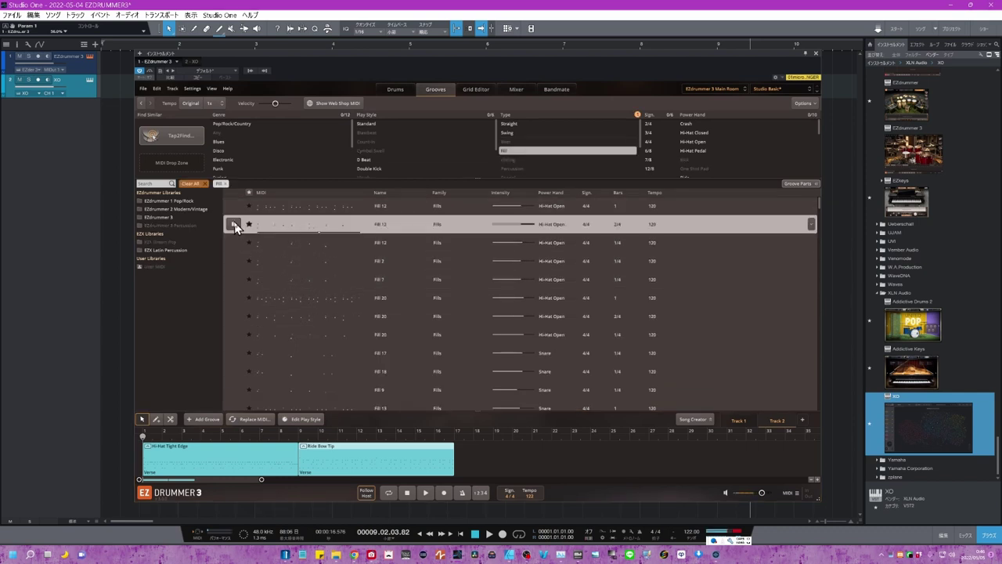
pyautogui.click(232, 243)
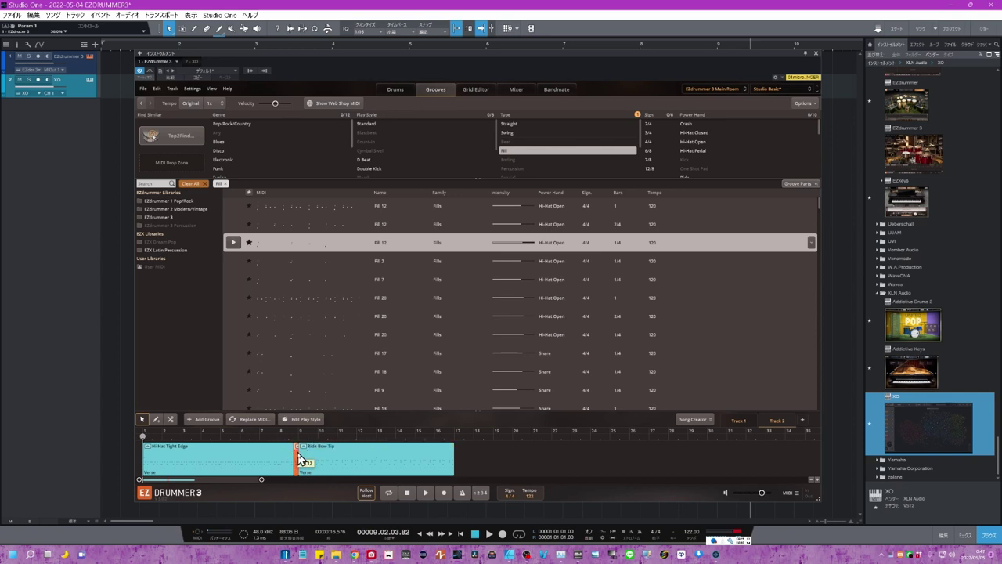
# Place the one-bar Fill 20 over the end of the second verse groove and play back the song track.
pyautogui.click(321, 304)
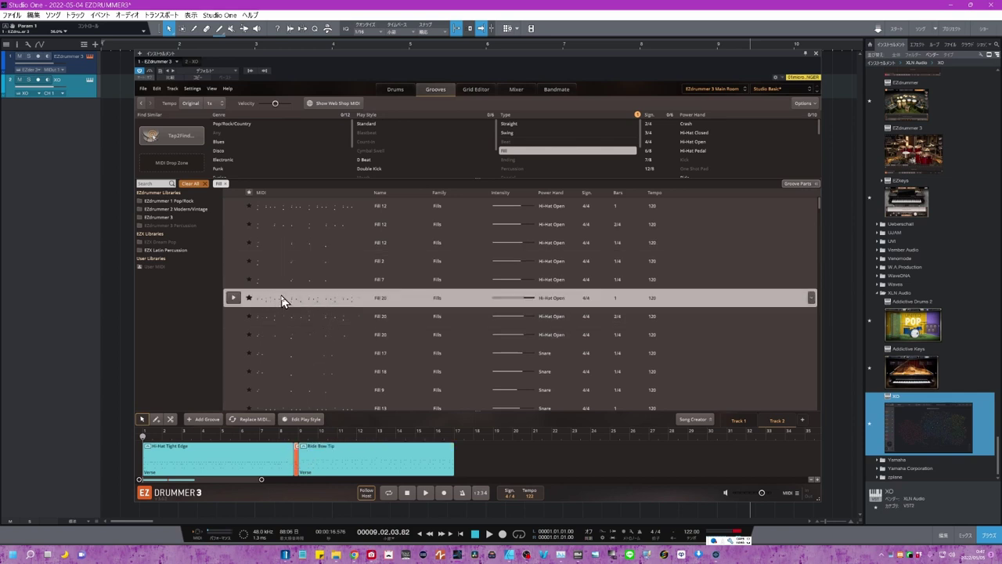
pyautogui.moveTo(283, 302); pyautogui.dragTo(436, 445)
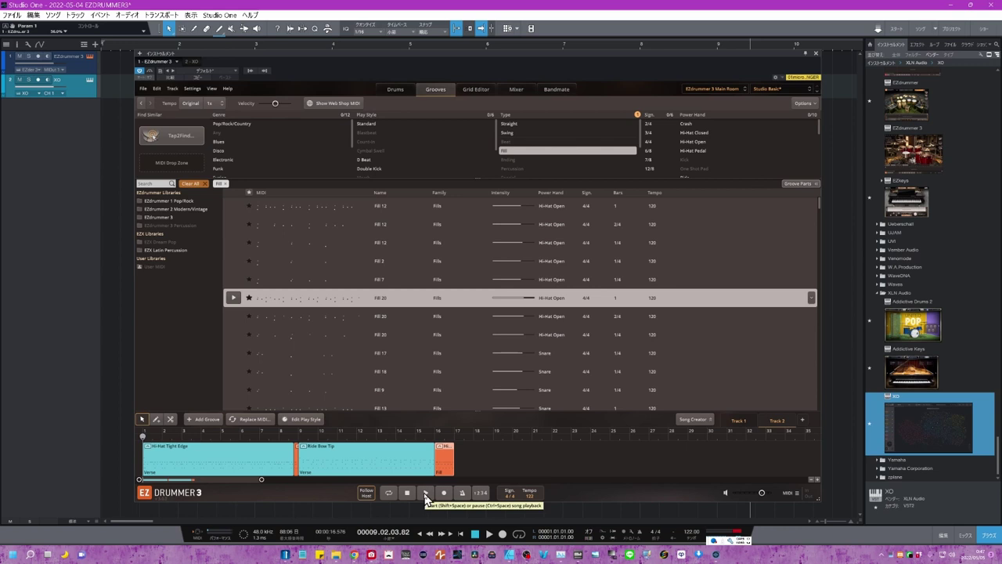
pyautogui.click(425, 493)
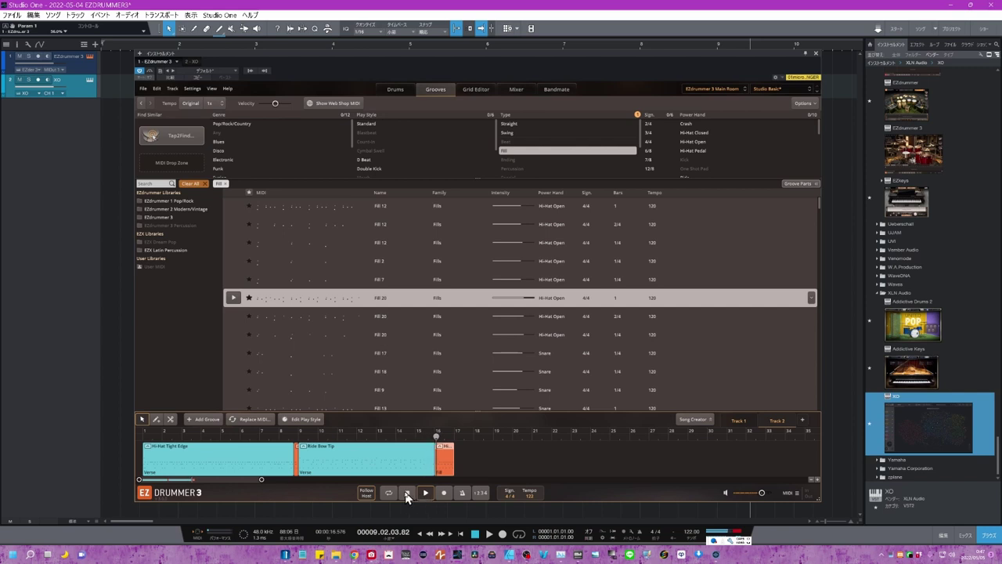
pyautogui.click(407, 494)
# In Tap2Find, enter snare accents on 1/8 steps 1 and 6 and kick accents on steps 3, 6 and 7, then search for similar grooves.
pyautogui.click(179, 137)
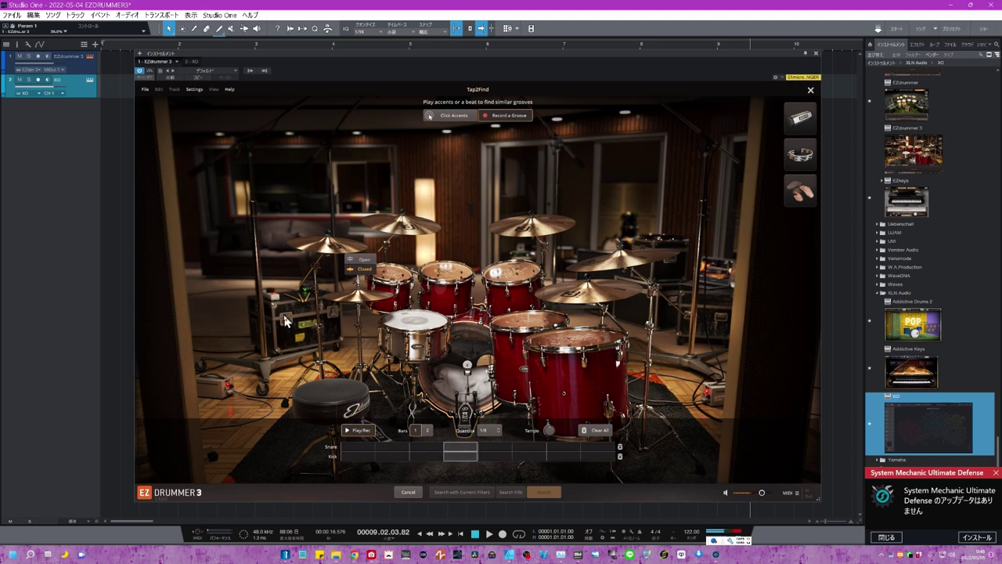
pyautogui.click(408, 324)
pyautogui.click(409, 323)
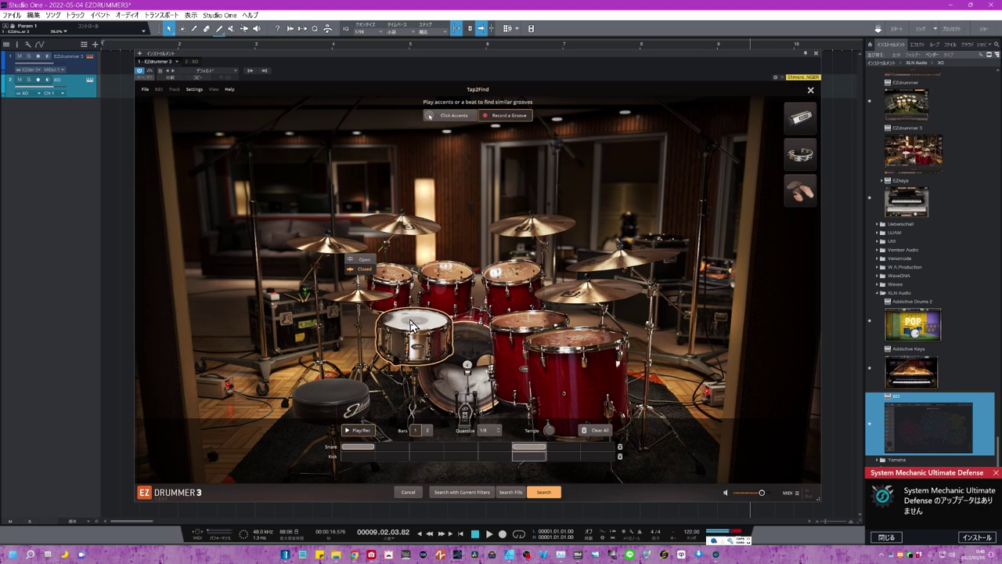
pyautogui.click(462, 370)
pyautogui.click(462, 370)
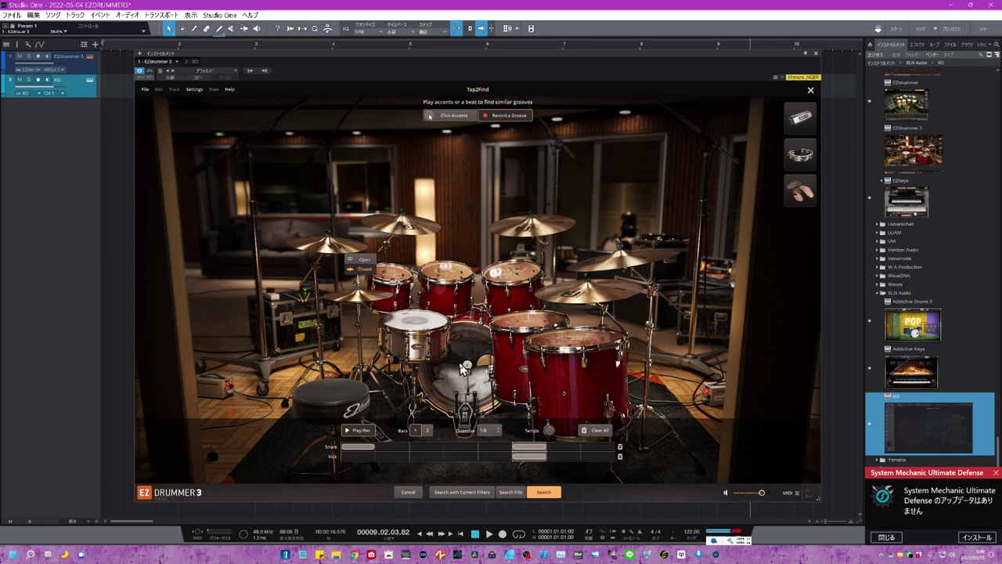
pyautogui.click(430, 458)
pyautogui.click(562, 459)
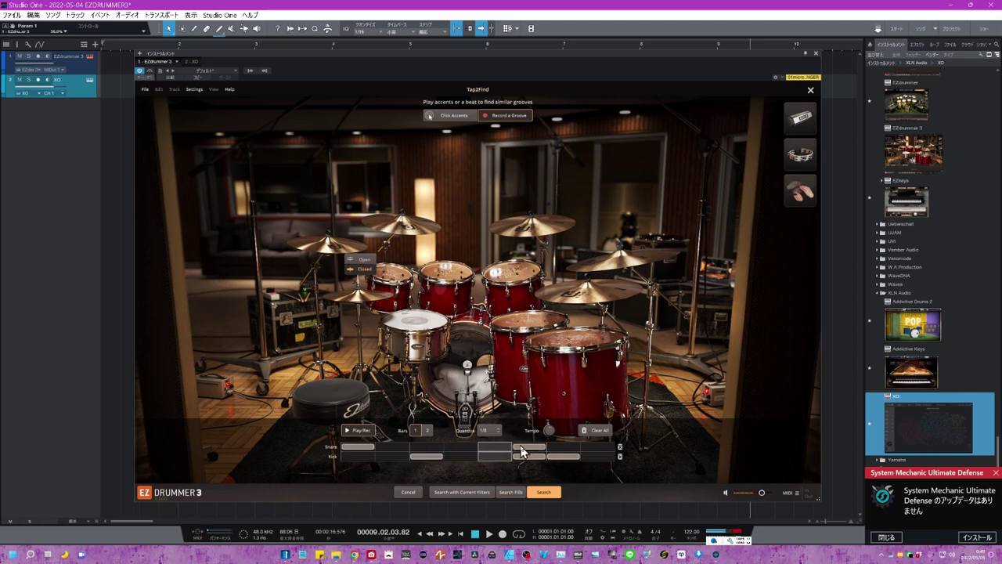
pyautogui.click(544, 493)
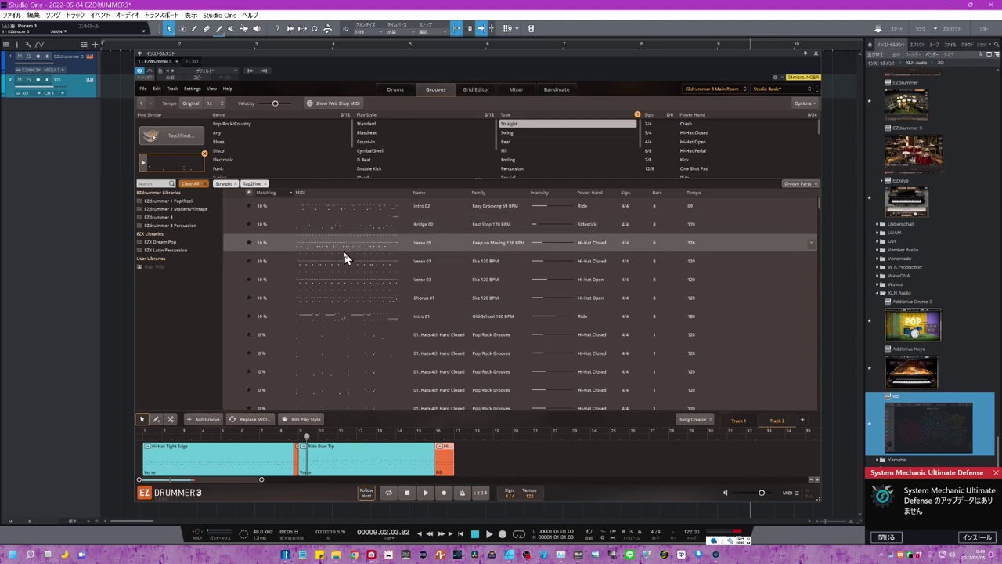
# Audition the Easy Grooving 69 BPM Intro 02 groove and delete all groove blocks from the song track.
pyautogui.click(232, 208)
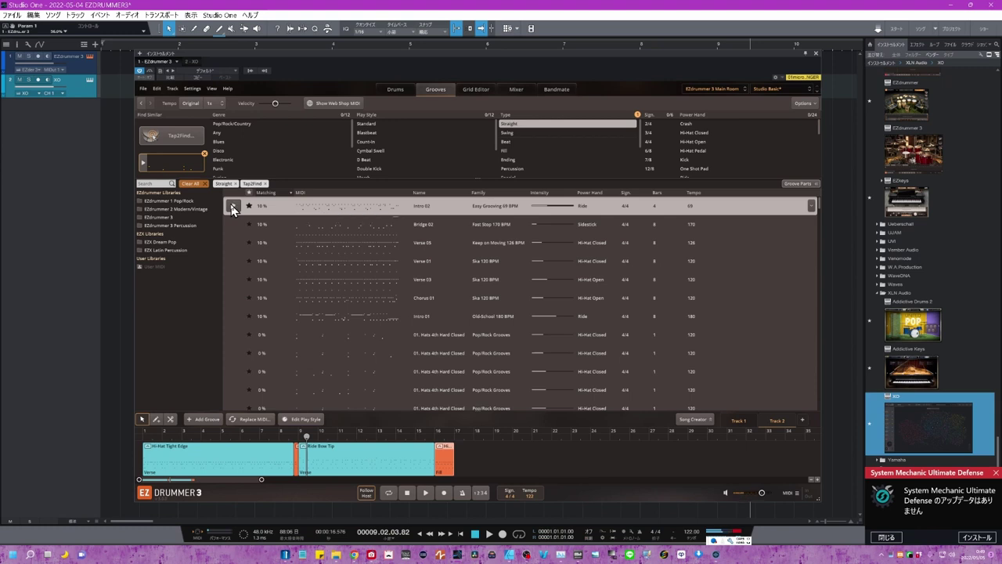
pyautogui.click(233, 209)
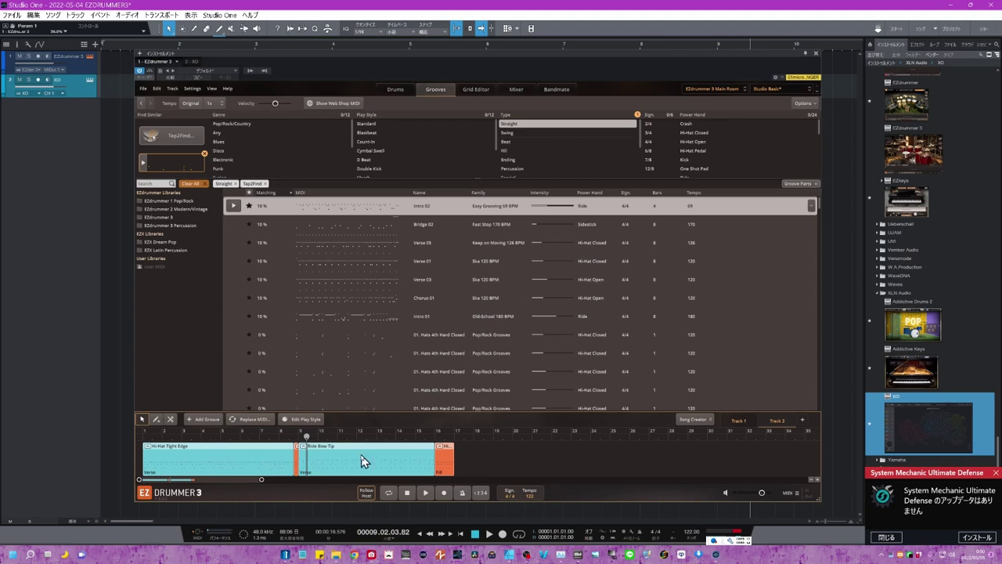
pyautogui.press('Delete')
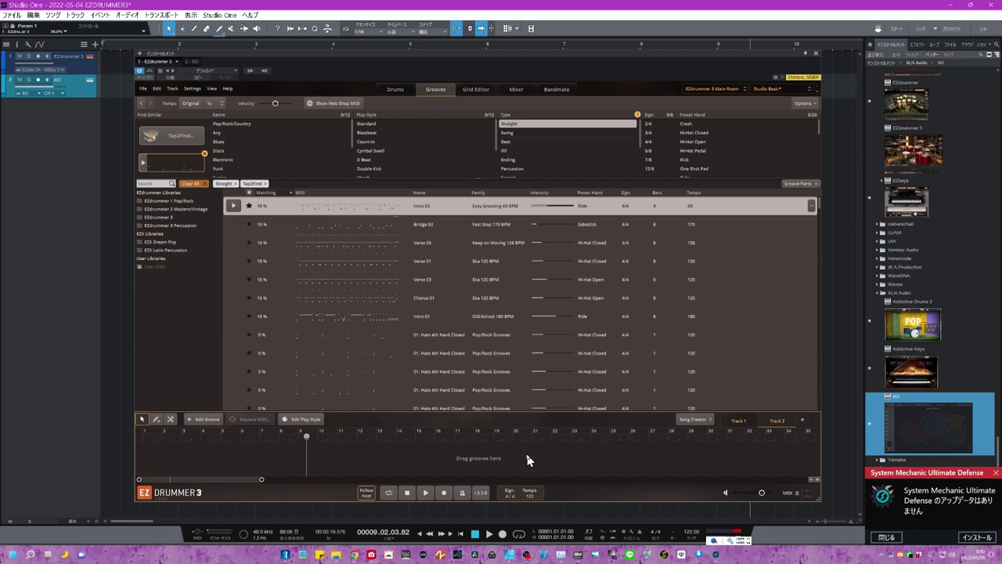
# Open Song Creator, audition the Ska 120 BPM Verse 01 groove, and set it as the source groove.
pyautogui.click(690, 421)
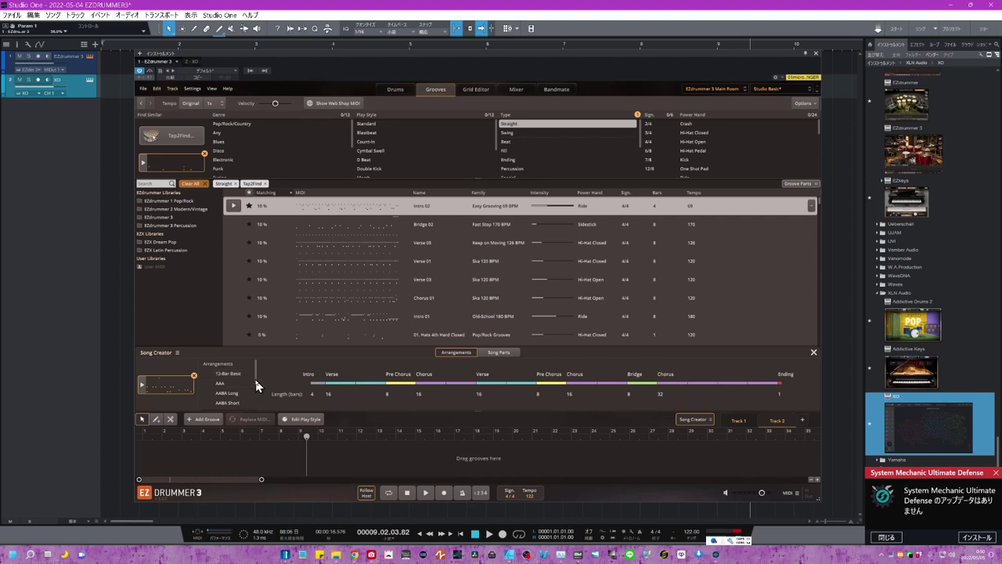
pyautogui.scroll(-3, 255, 385)
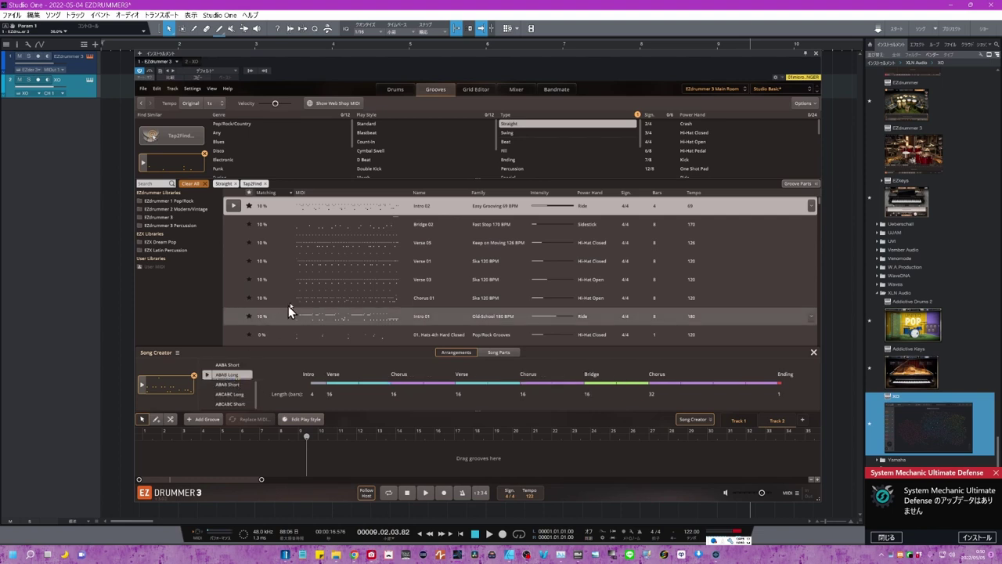
pyautogui.click(236, 262)
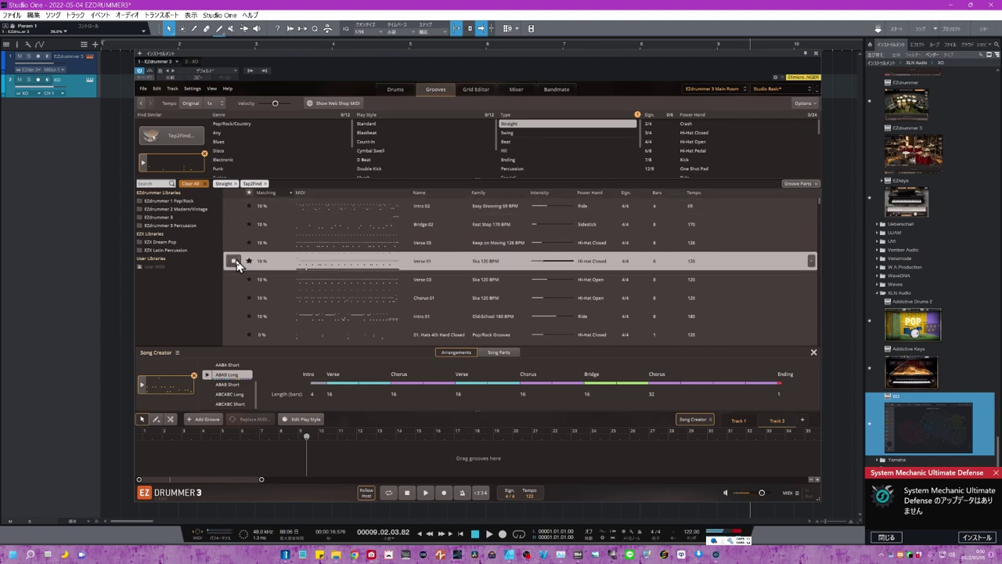
pyautogui.moveTo(314, 268); pyautogui.dragTo(165, 383)
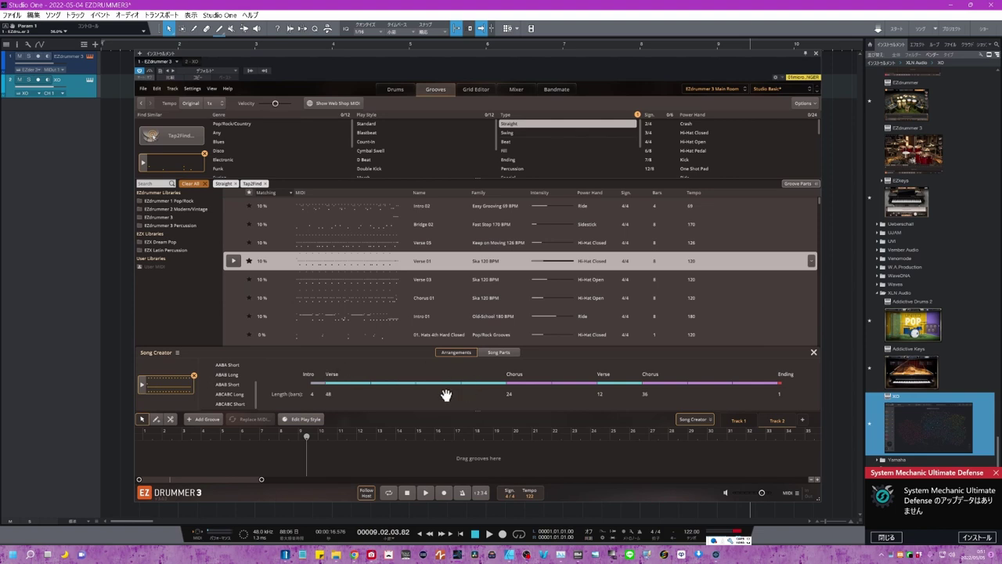
# Audition Pre Chorus 3 and Chorus 2 among Song Creator's suggested song parts.
pyautogui.click(493, 353)
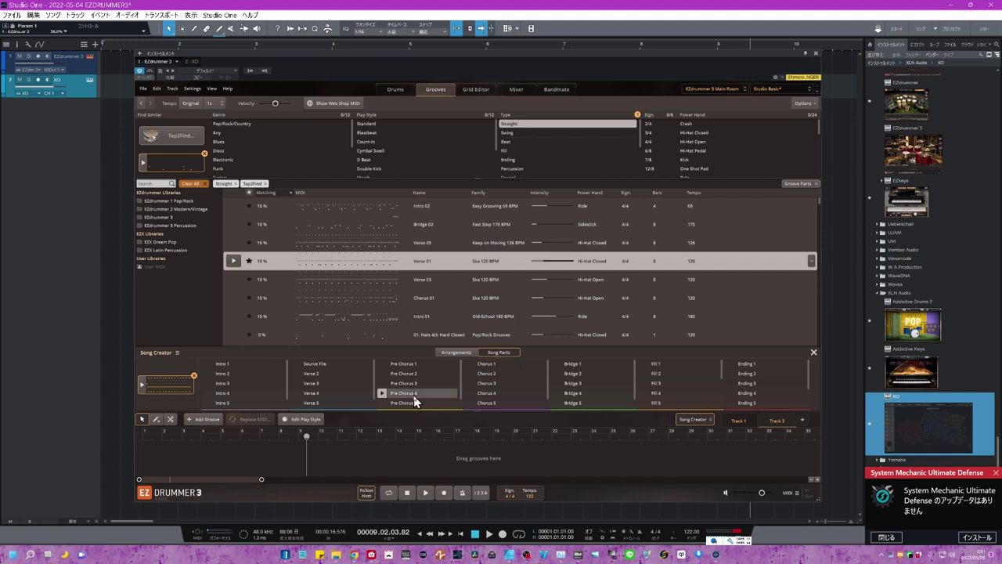
pyautogui.click(383, 385)
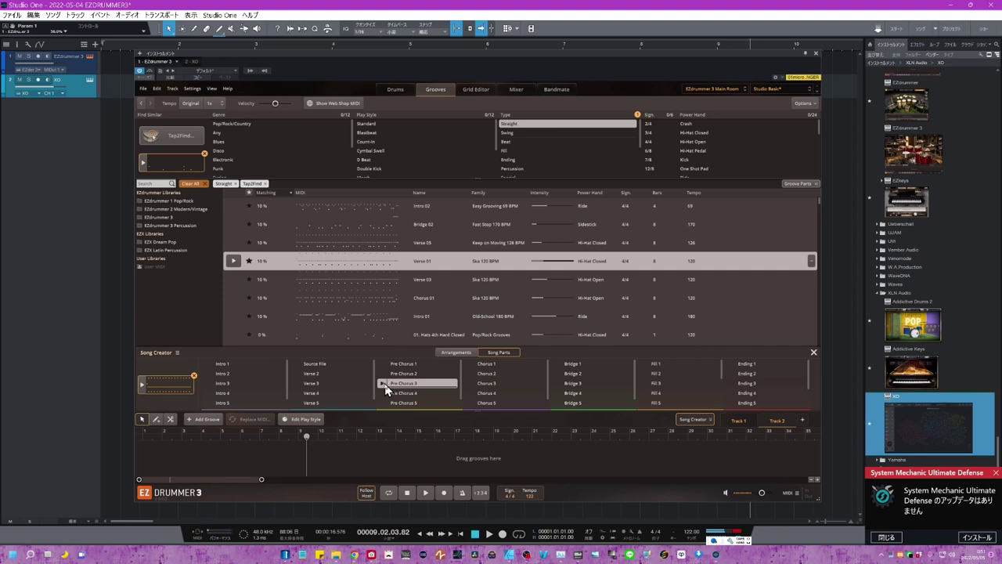
pyautogui.click(470, 374)
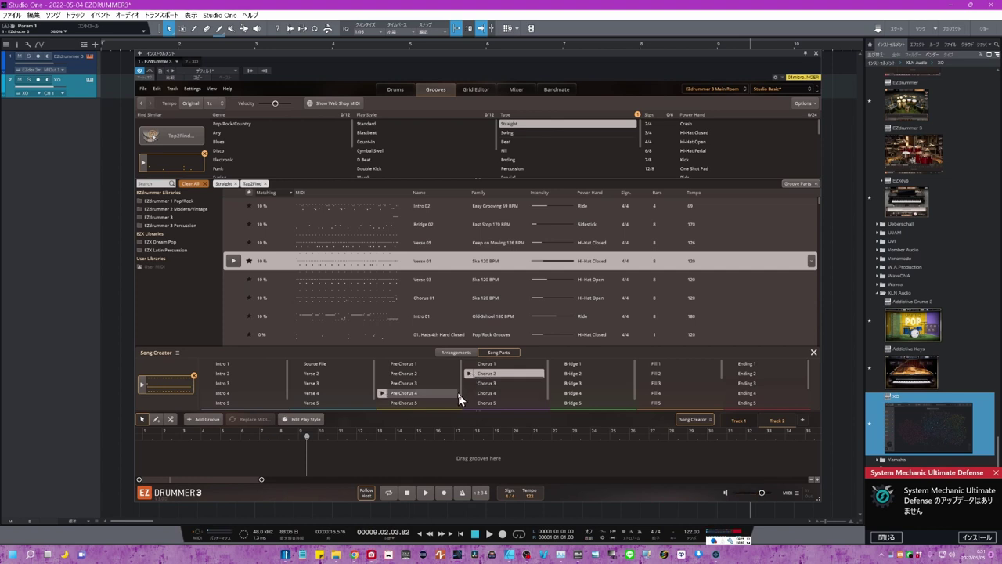
# Place the Song Creator arrangement with the 4-bar intro, 48-bar verse and 24-bar chorus at the start of the song track.
pyautogui.click(454, 352)
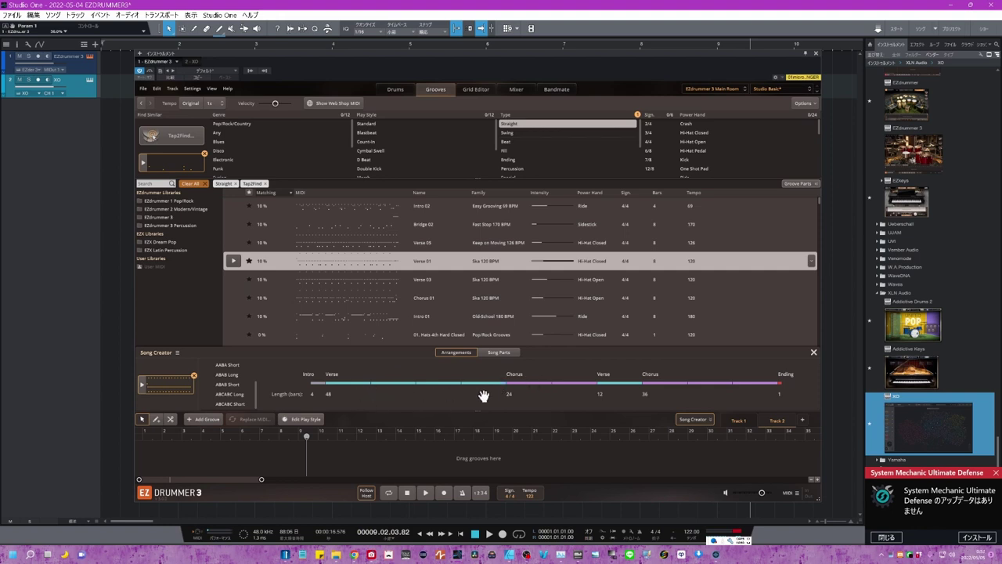
pyautogui.moveTo(431, 382); pyautogui.dragTo(148, 437)
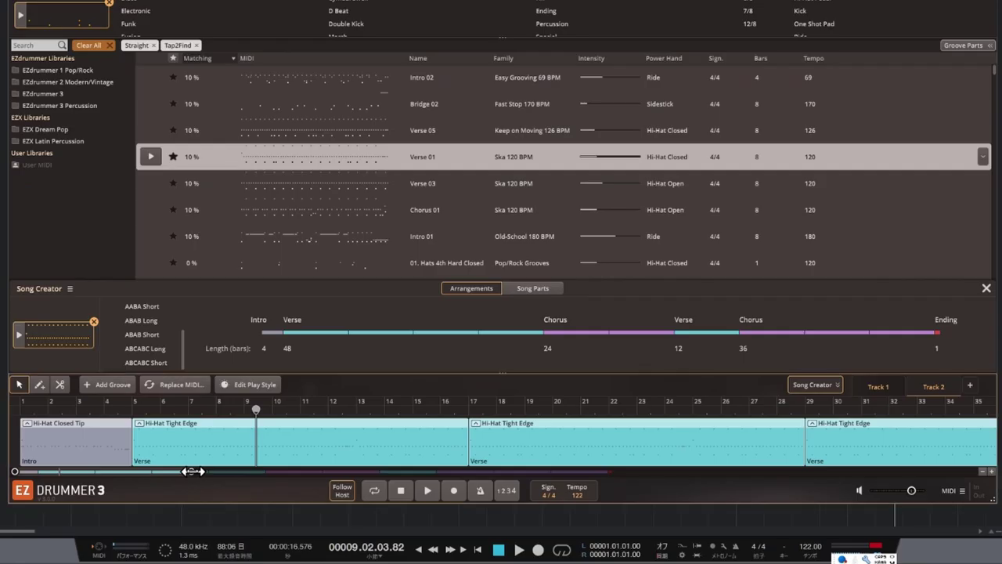
pyautogui.moveTo(192, 471); pyautogui.dragTo(709, 541)
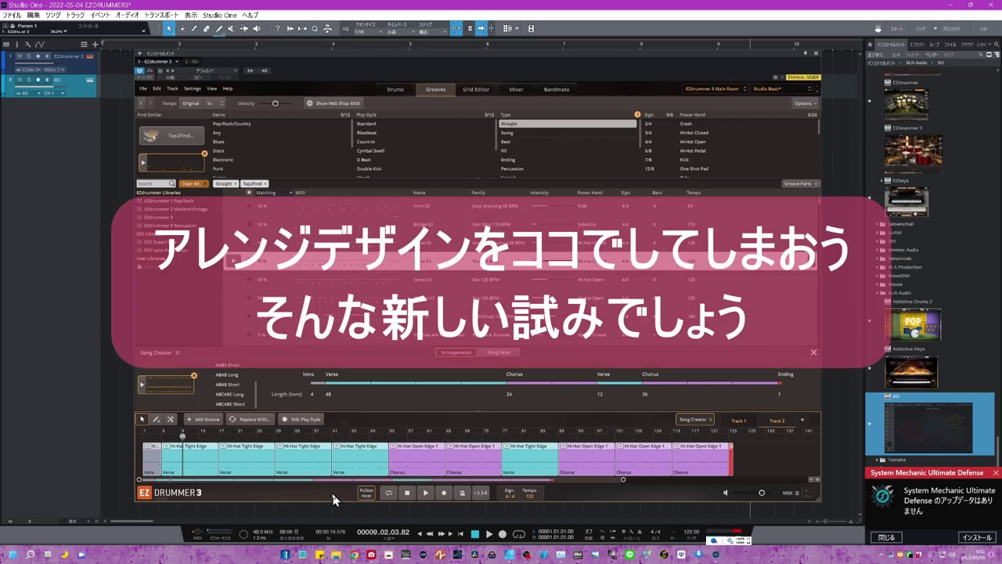
# Play the arranged song from the current position and from the start of the first chorus, and stop playback.
pyautogui.click(425, 493)
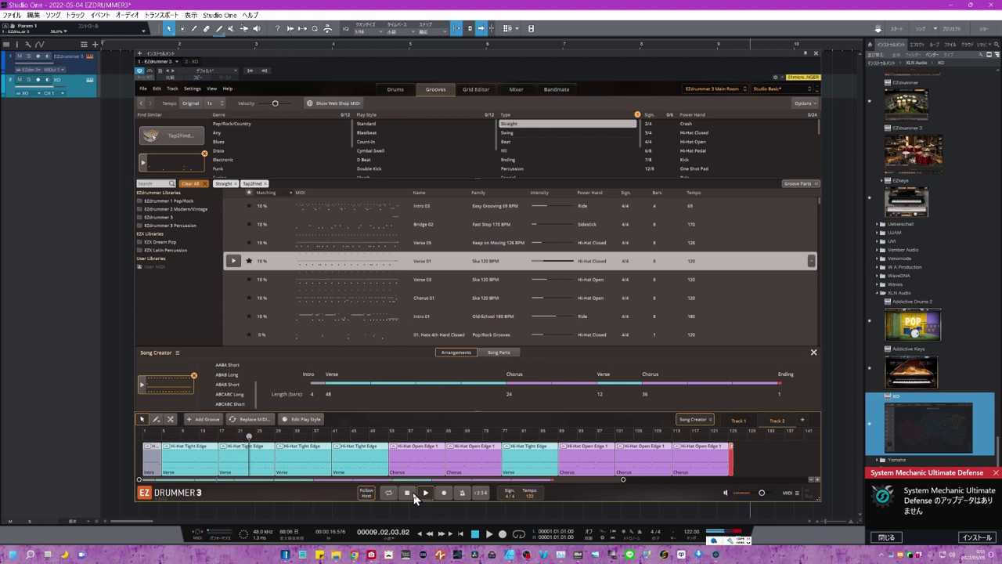
pyautogui.click(389, 436)
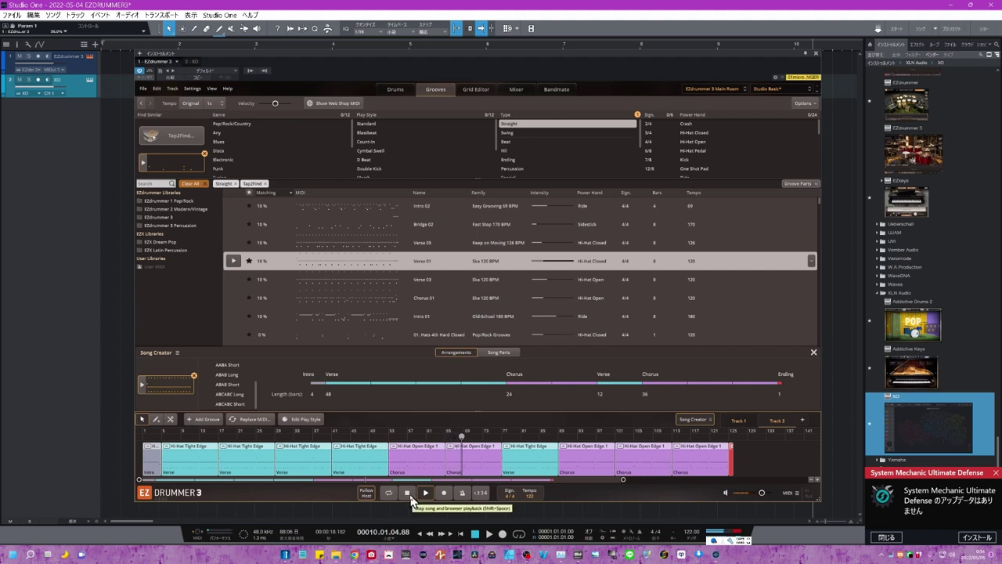
pyautogui.click(408, 495)
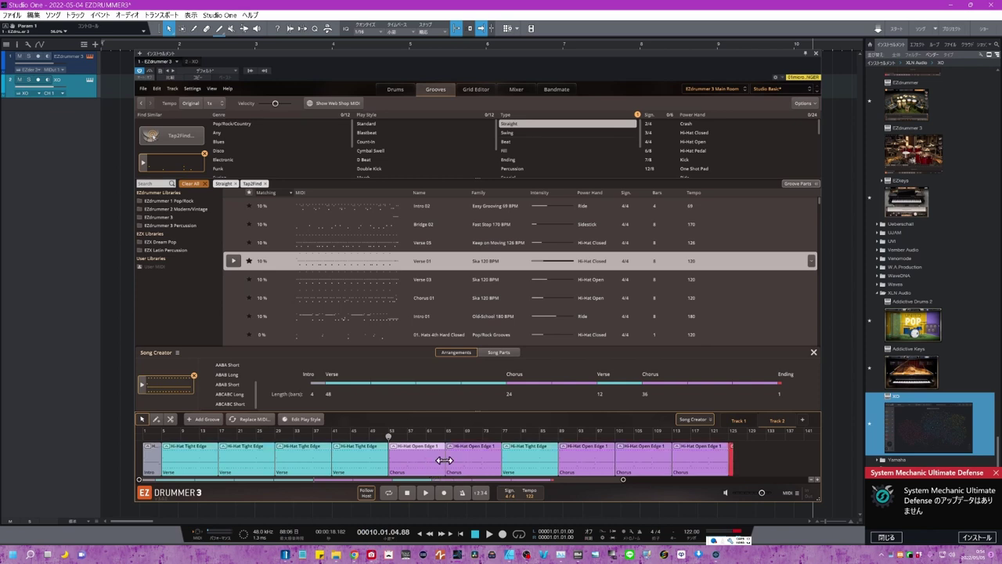
pyautogui.moveTo(444, 459); pyautogui.dragTo(425, 460)
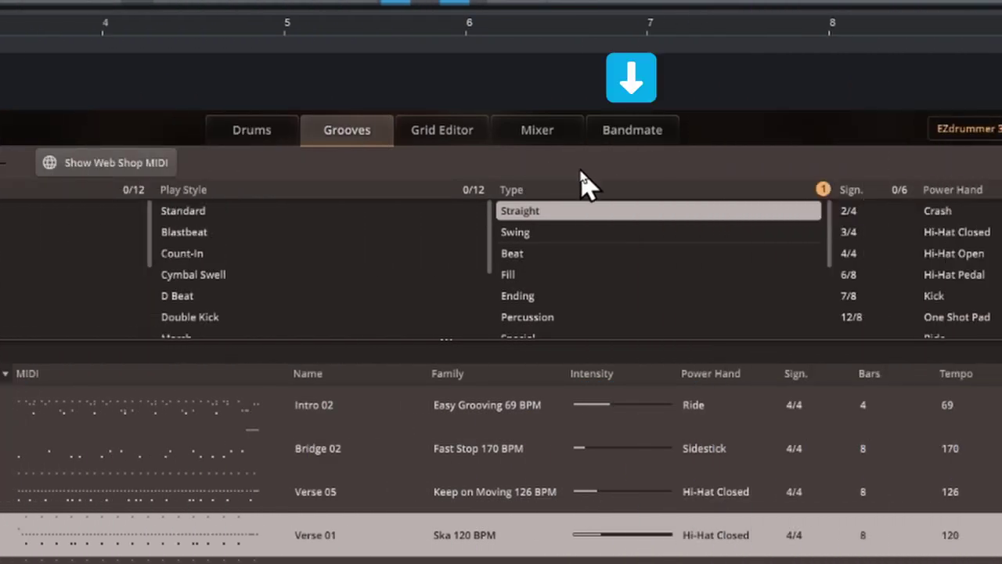
# Show EZdrummer 3's Bandmate page and add an EZkeys instrument track with its MIDI browser open.
pyautogui.click(633, 133)
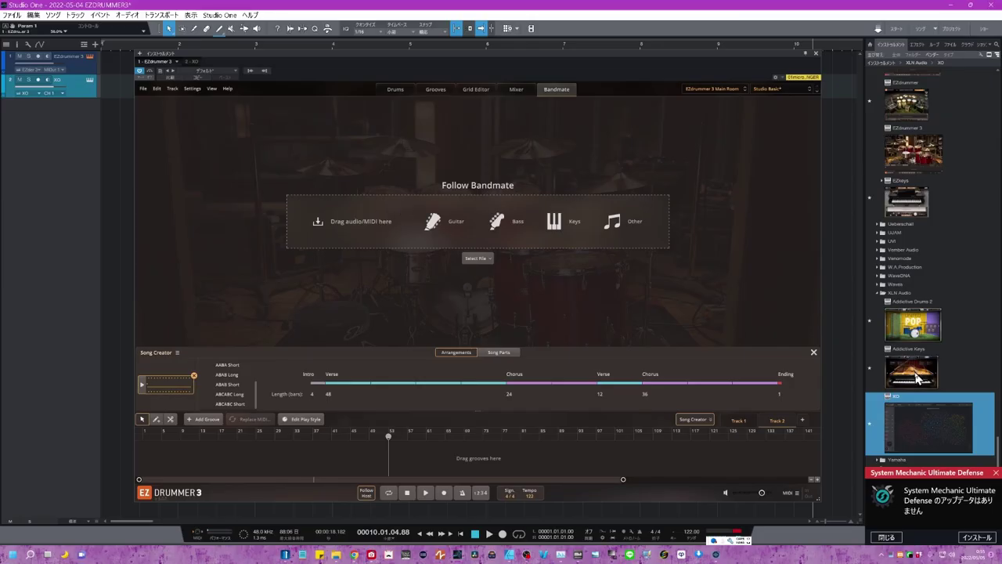
pyautogui.moveTo(904, 202); pyautogui.dragTo(83, 146)
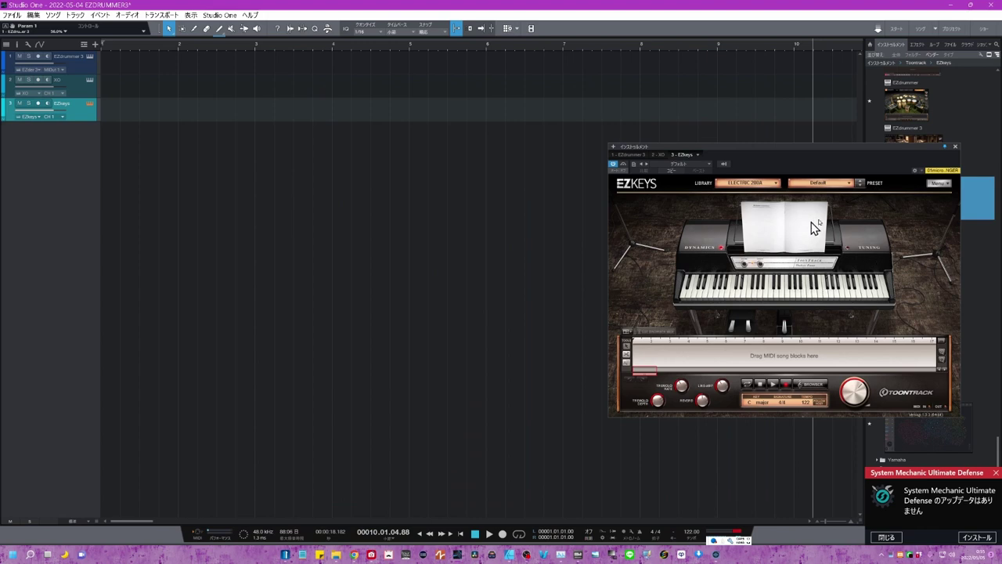
pyautogui.click(814, 388)
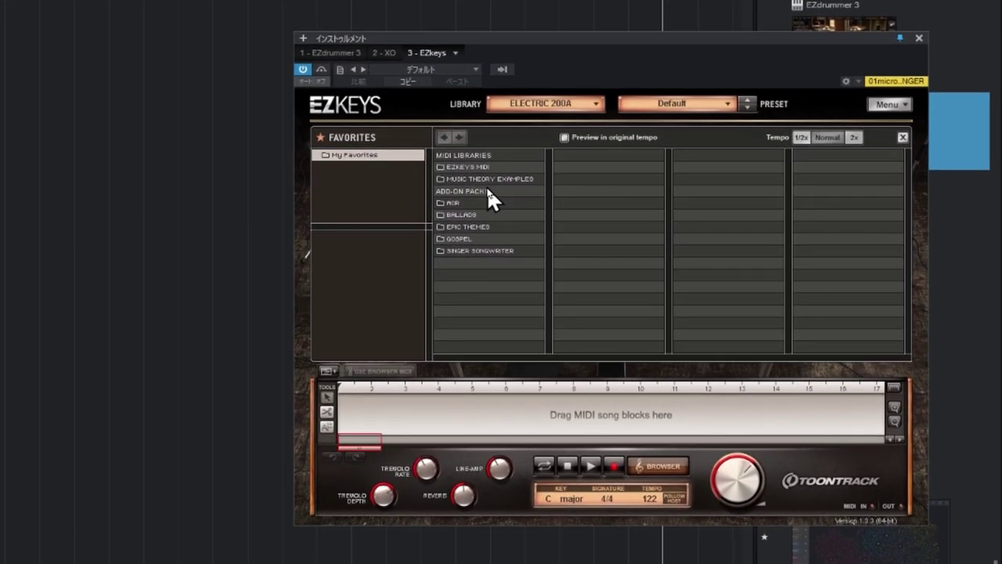
# Browse EZkeys' Music Theory Examples and Rhythmical Chords MIDI, checking the Quarter Notes and Eight Notes Straight variations.
pyautogui.click(483, 180)
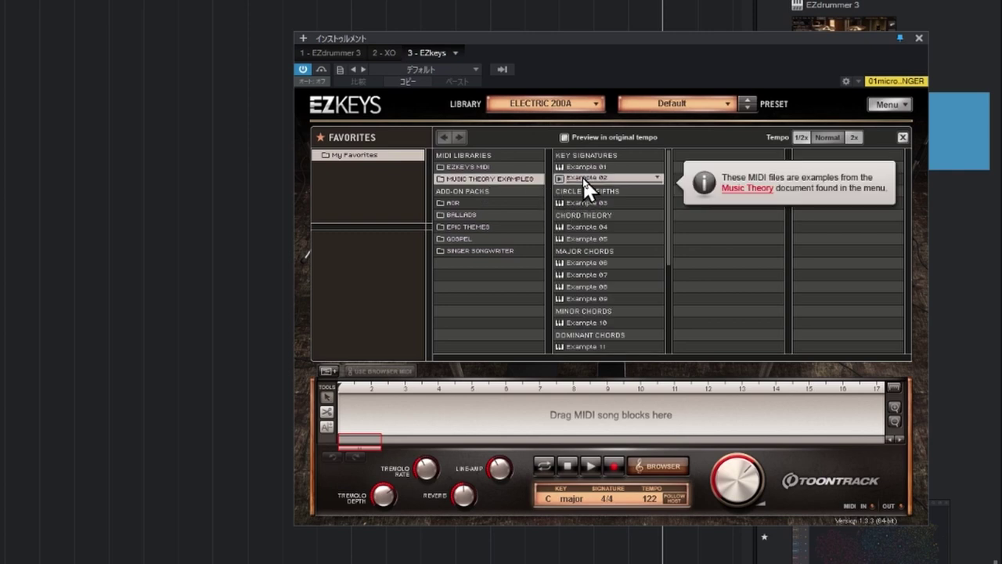
pyautogui.click(487, 166)
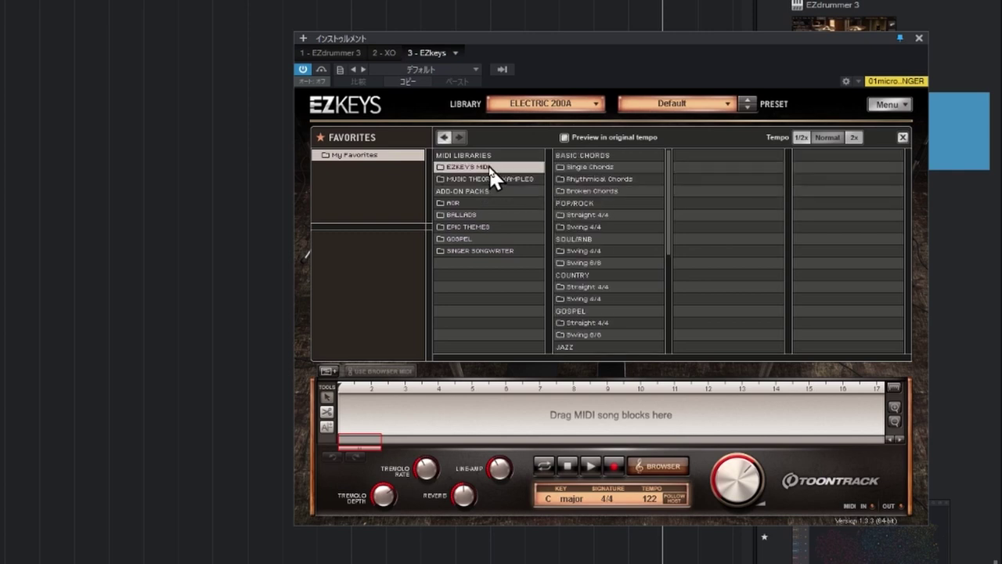
pyautogui.click(600, 175)
pyautogui.click(694, 178)
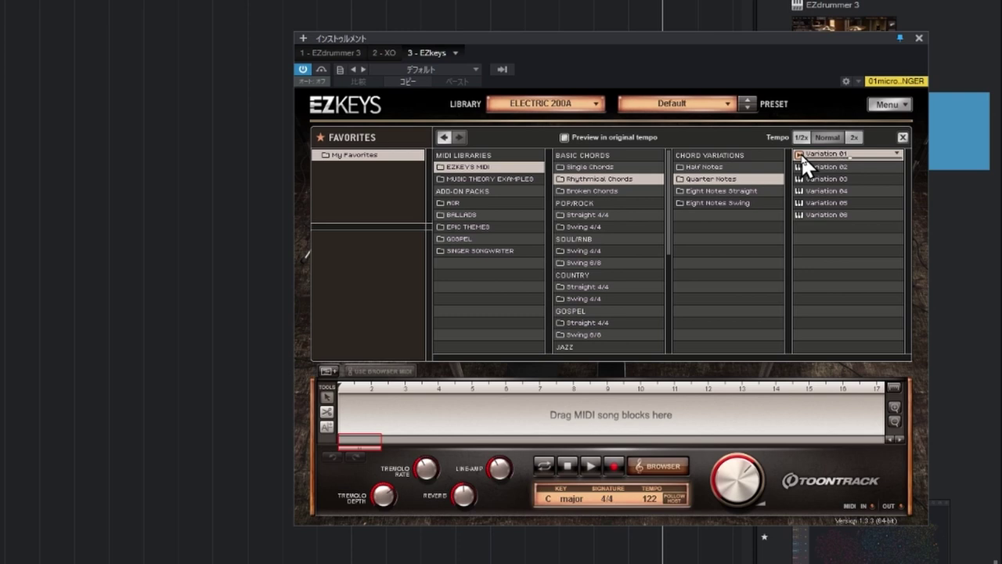
pyautogui.click(728, 190)
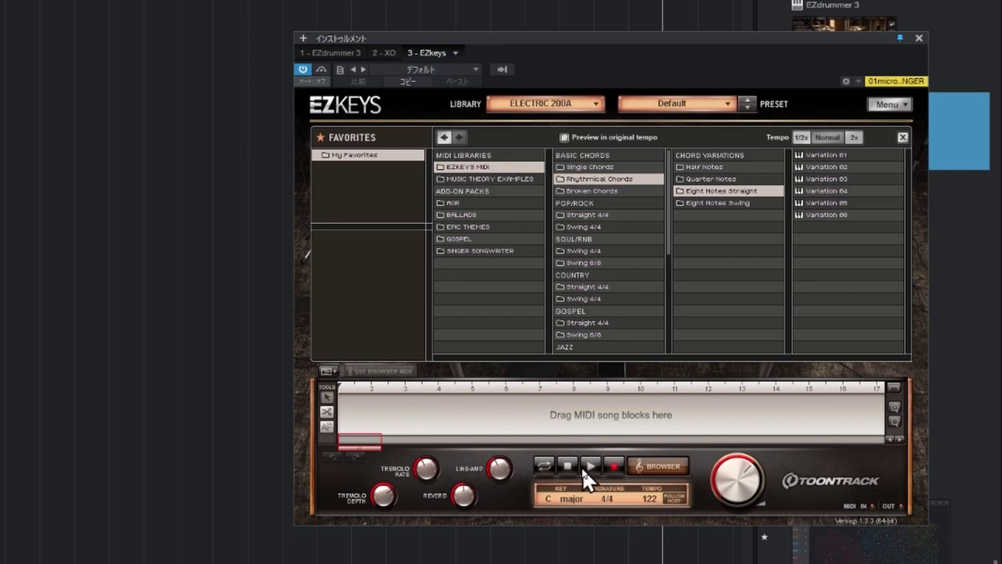
# Load the Grand Piano library and audition Variation 01 of the Pop/Rock Swing 4/4 Slow 80 BPM Bridge.
pyautogui.click(560, 108)
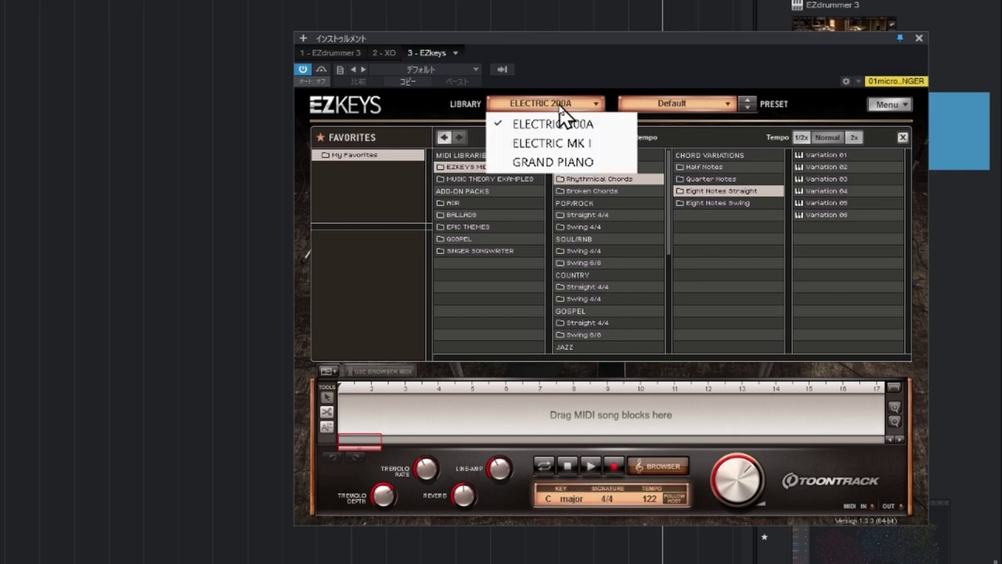
pyautogui.click(553, 159)
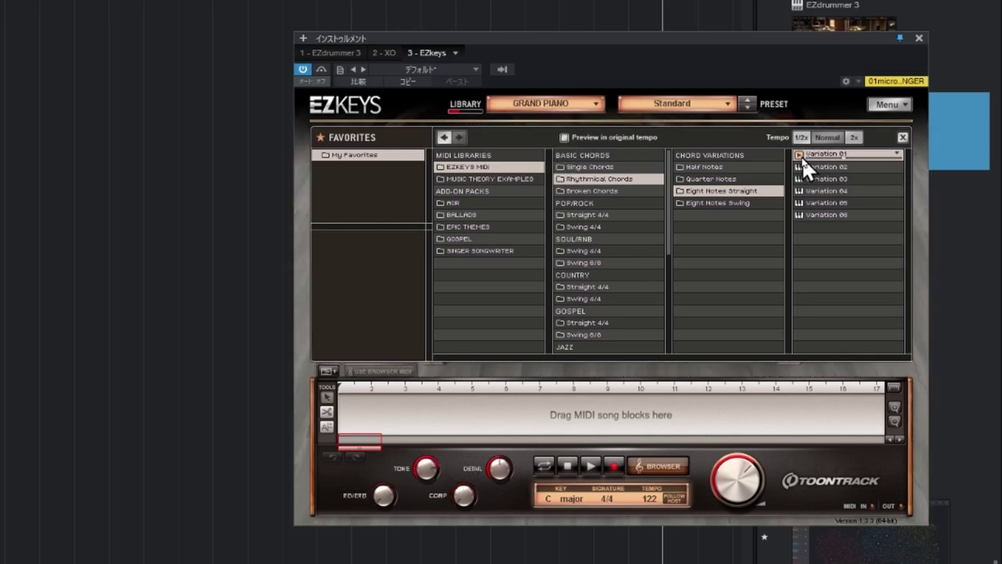
pyautogui.click(583, 226)
pyautogui.click(689, 215)
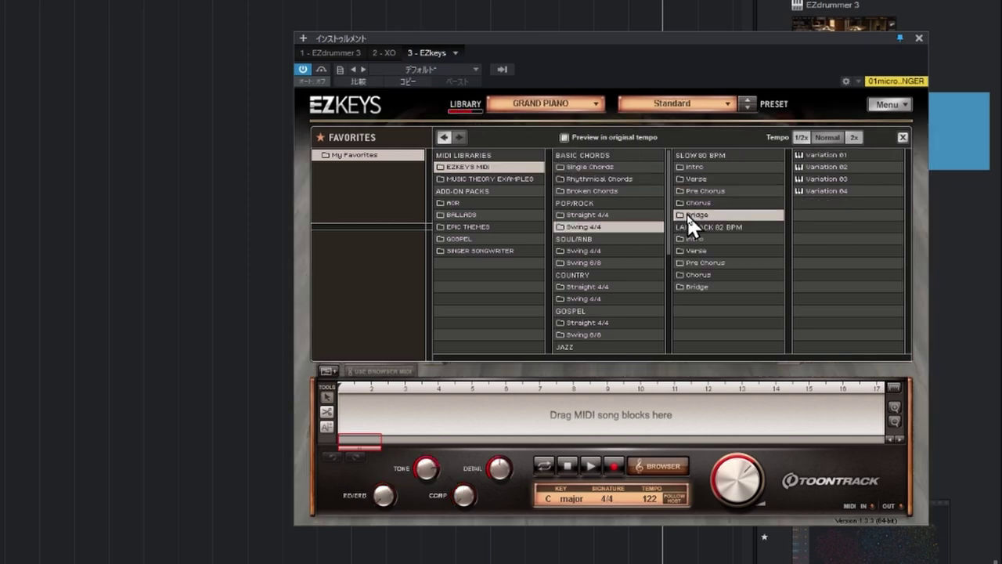
pyautogui.click(808, 157)
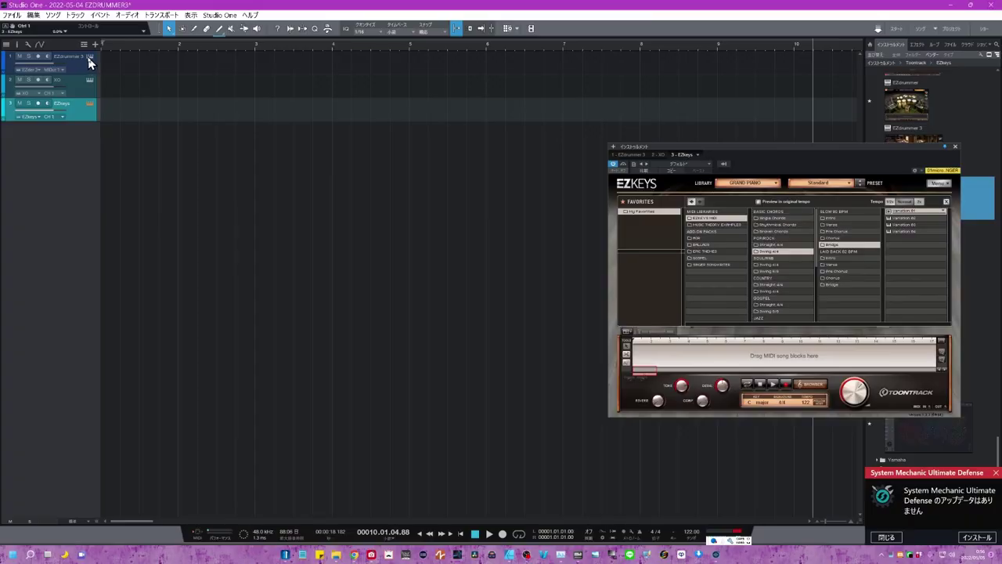
# Load EZkeys' Variation 01 MIDI into EZdrummer 3's Bandmate and play it with the generated drums.
pyautogui.click(89, 58)
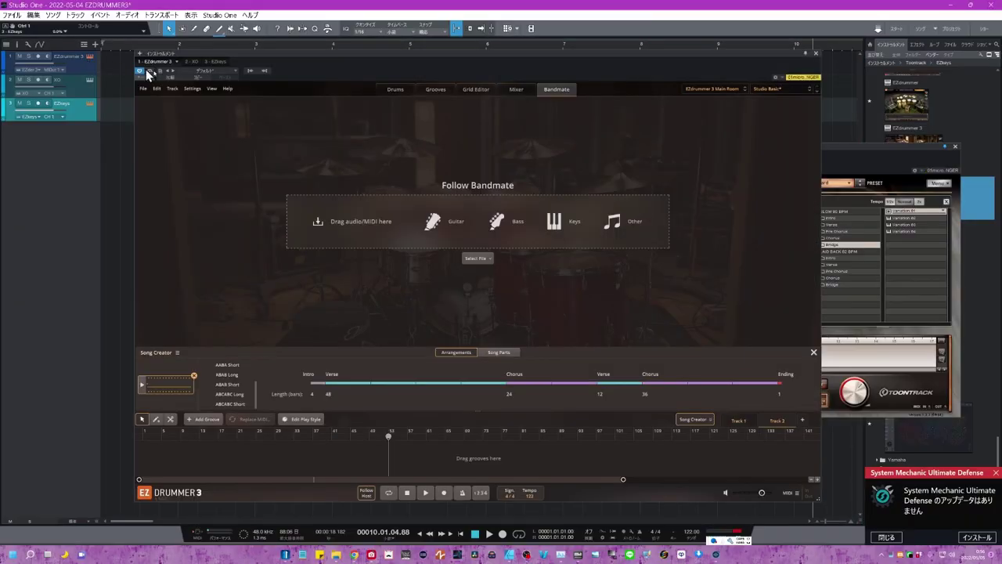
pyautogui.click(856, 153)
pyautogui.moveTo(899, 216); pyautogui.dragTo(575, 224)
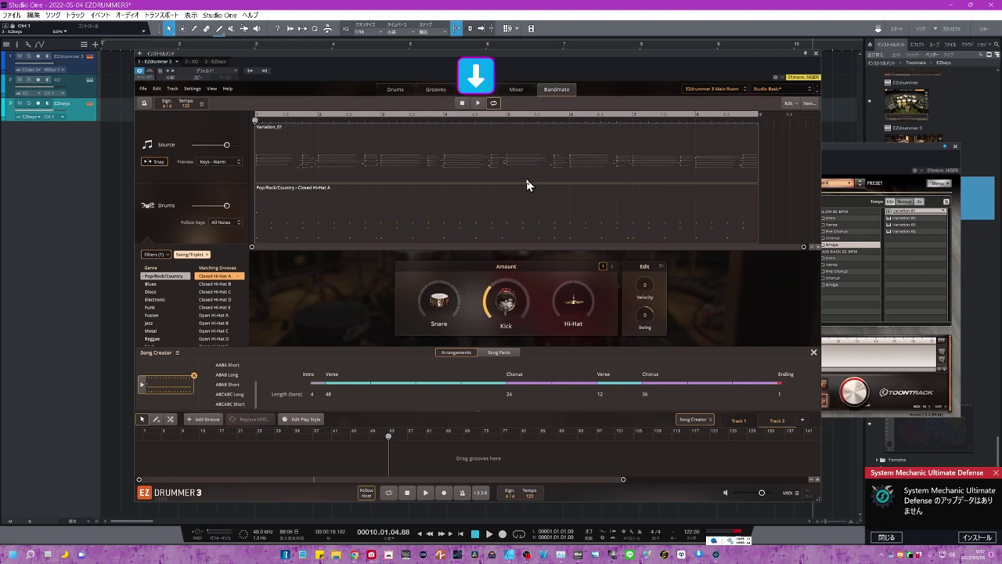
pyautogui.click(478, 104)
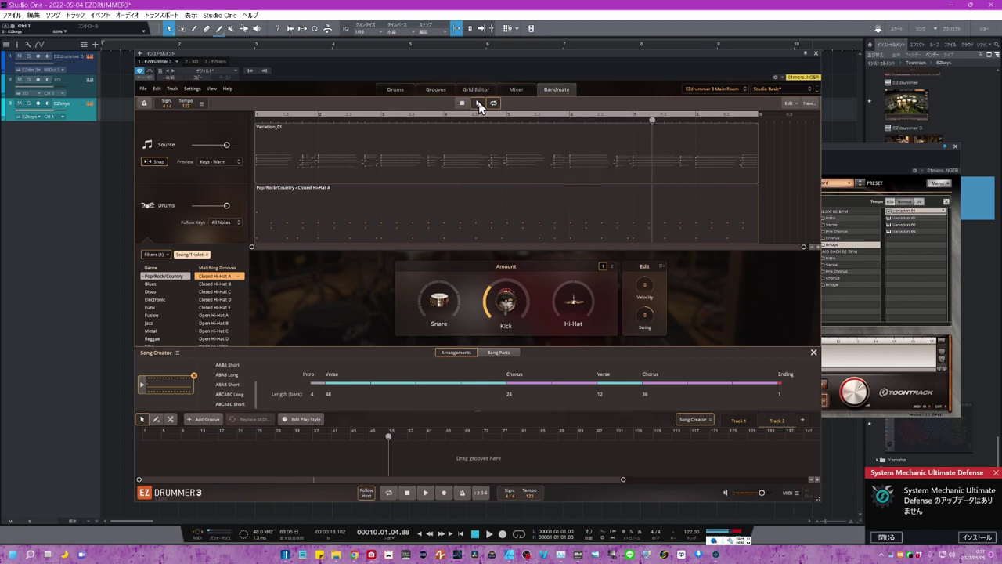
pyautogui.click(479, 104)
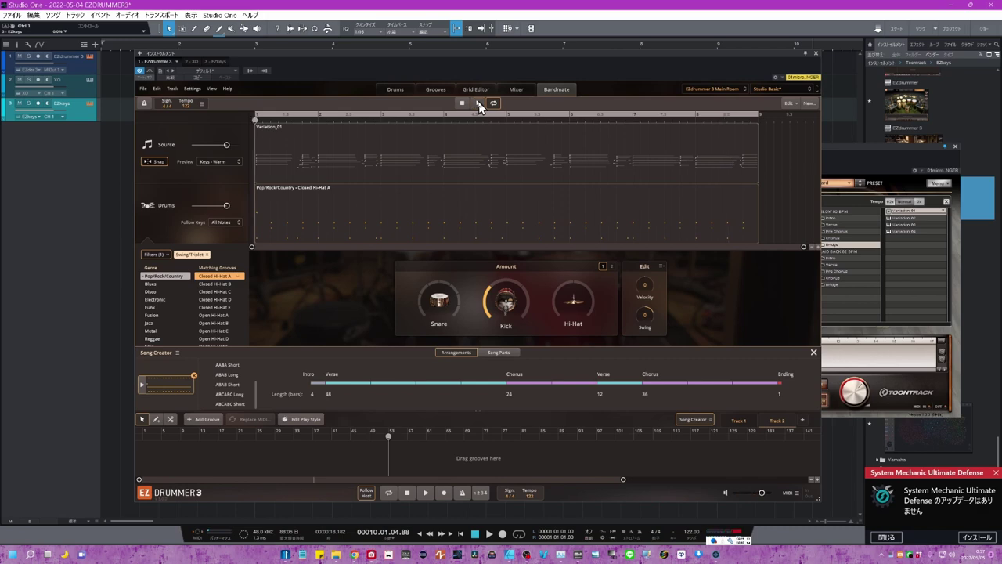
# View the Mixer briefly and return to Bandmate to start a new source.
pyautogui.click(521, 89)
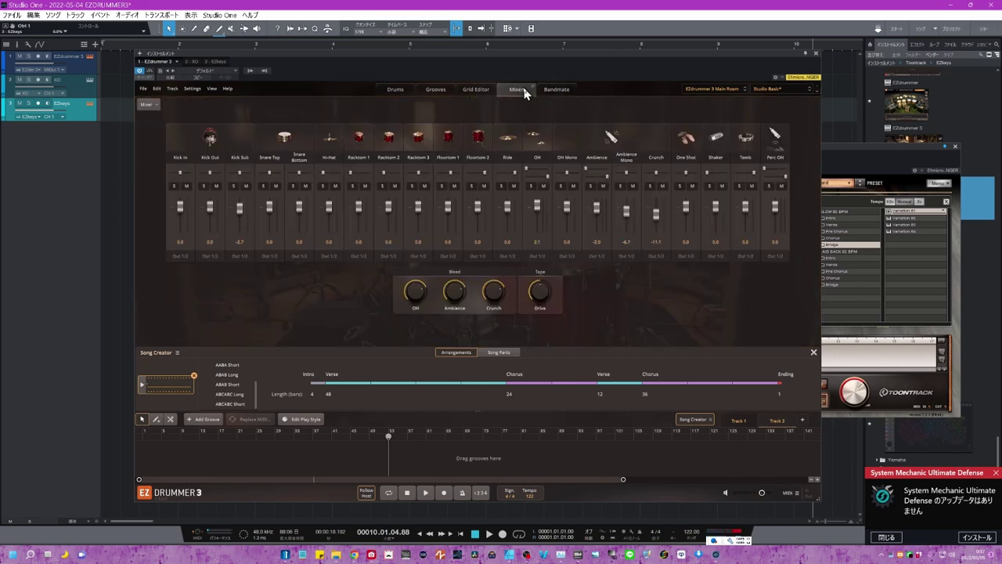
pyautogui.click(555, 91)
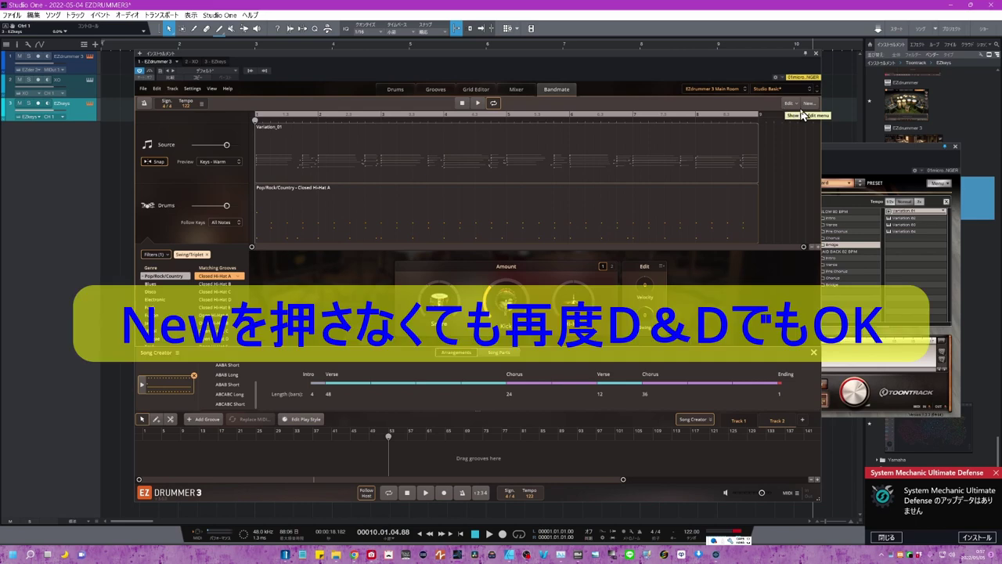
pyautogui.click(809, 107)
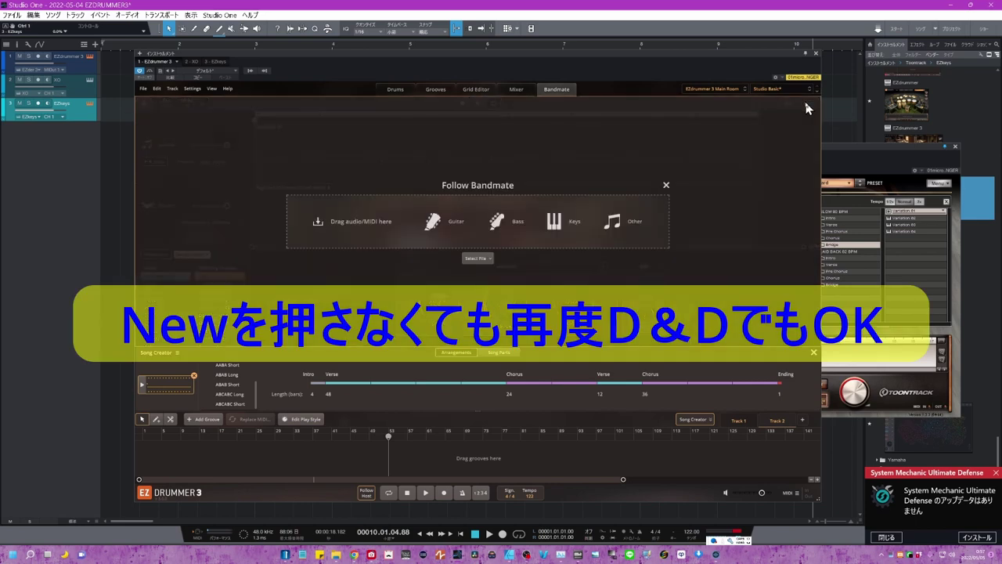
# Switch to EZkeys and audition Variation 03 of the Gospel add-on's Swing 4/4 Funky Chorus.
pyautogui.click(836, 188)
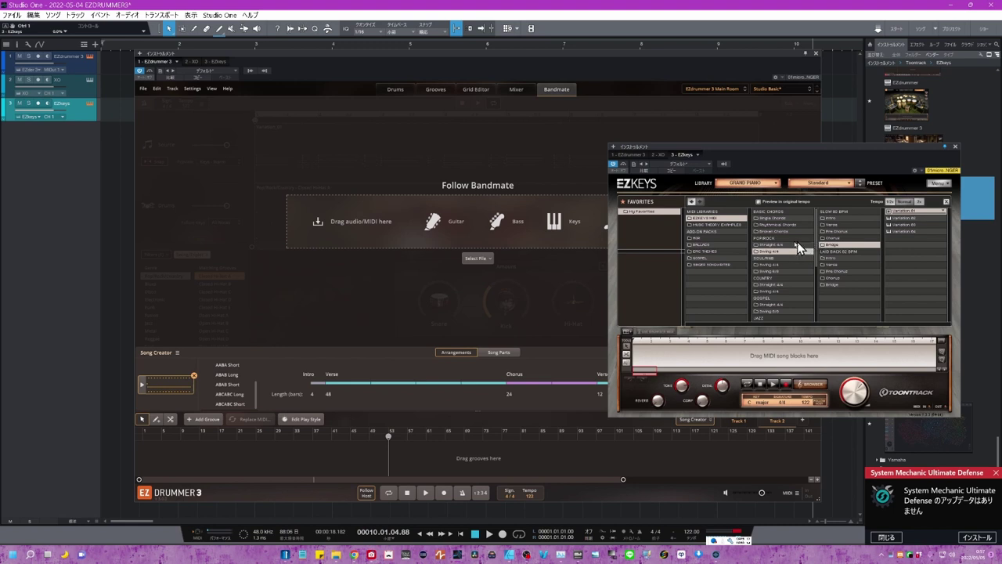
pyautogui.click(722, 258)
pyautogui.click(769, 225)
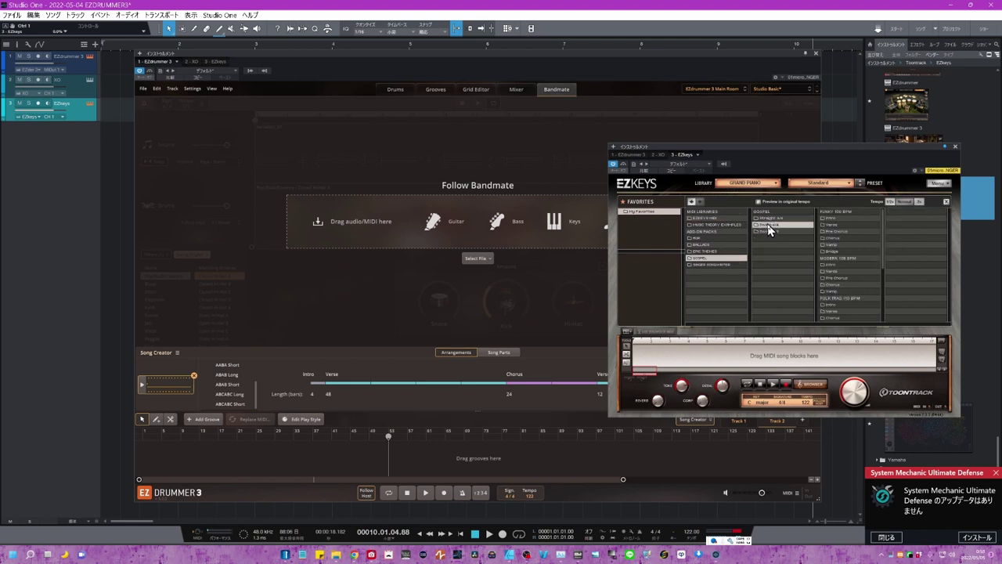
pyautogui.click(828, 239)
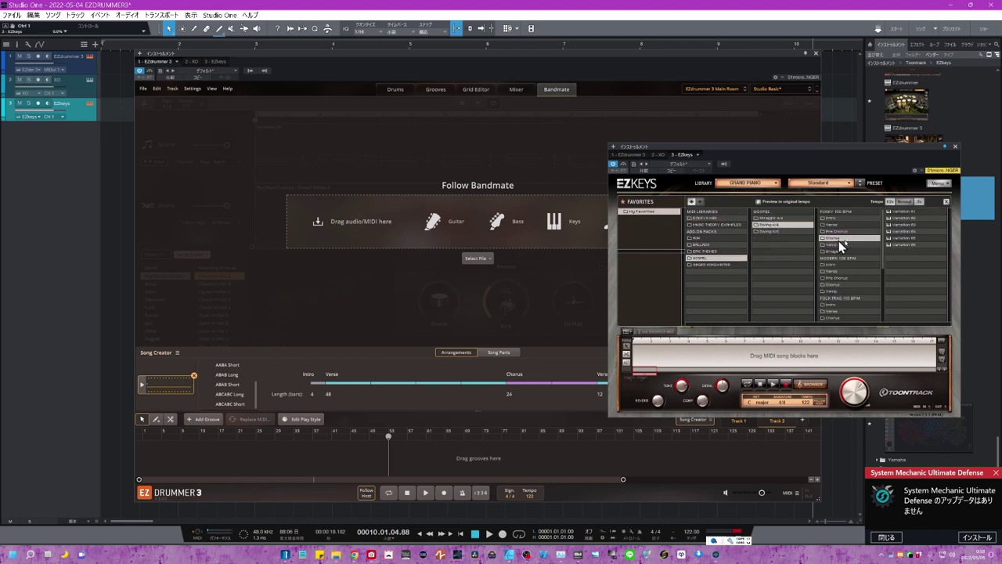
pyautogui.click(891, 225)
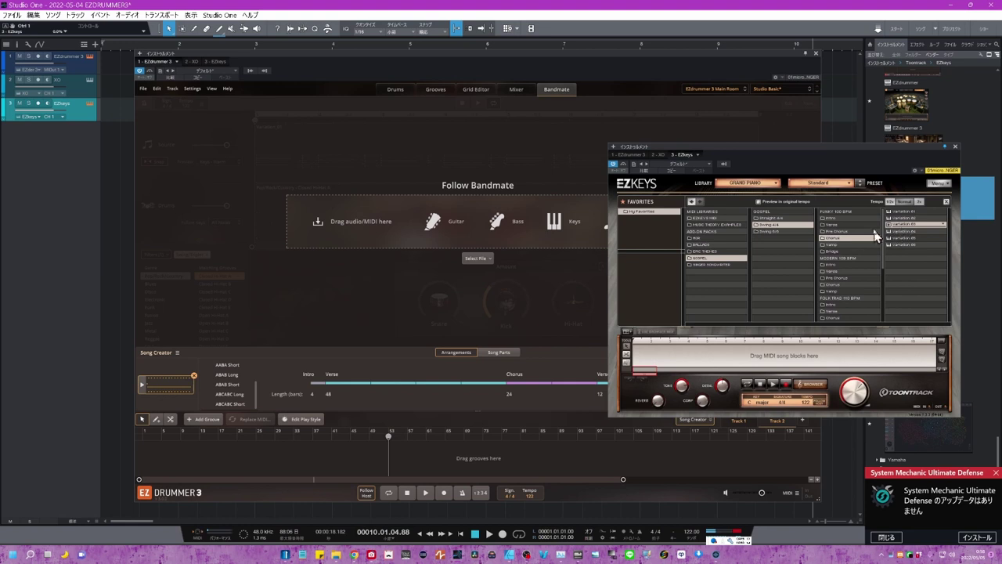
# Load the Gospel chorus Variation 03 into EZdrummer 3's Bandmate and play it with the generated drums.
pyautogui.moveTo(899, 227); pyautogui.dragTo(558, 223)
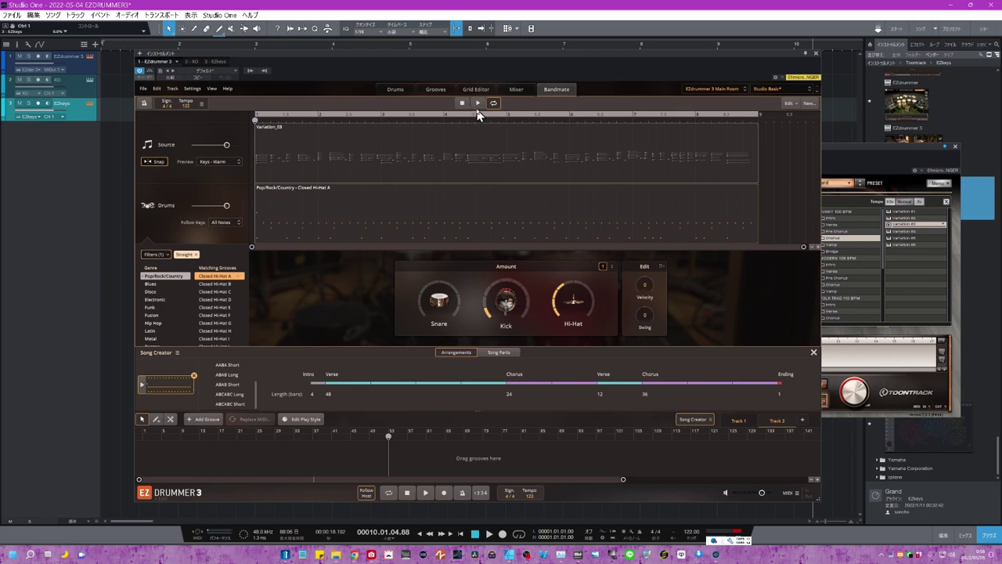
pyautogui.click(478, 103)
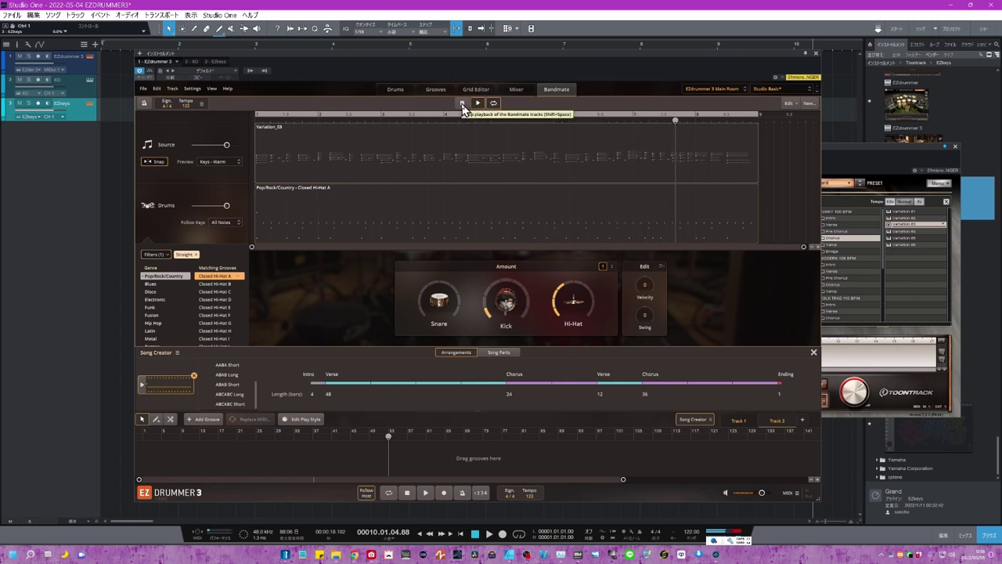
pyautogui.click(462, 104)
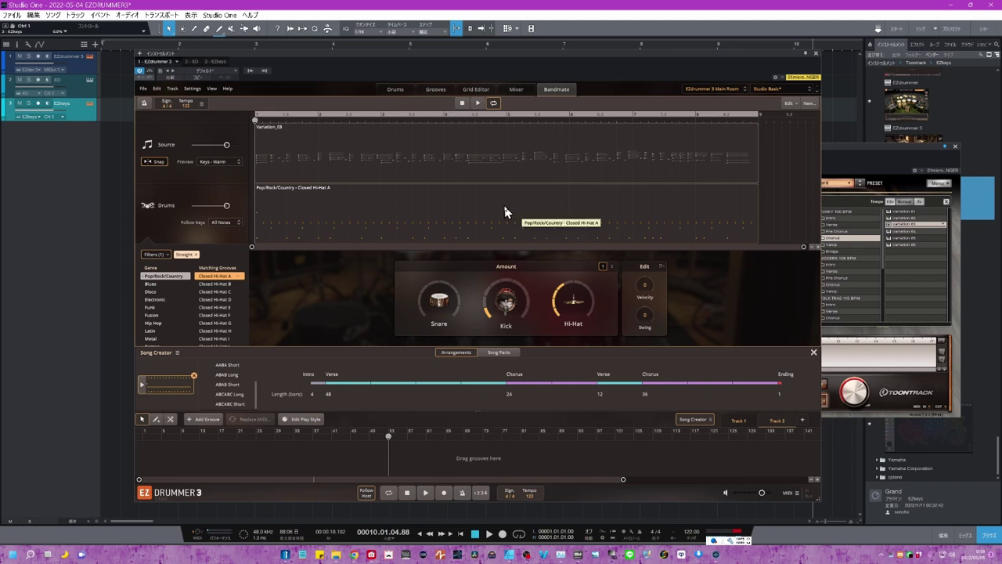
# Place Bandmate's Pop/Rock/Country Closed Hi-Hat A groove at the start of the song track and audition both.
pyautogui.moveTo(487, 210); pyautogui.dragTo(143, 448)
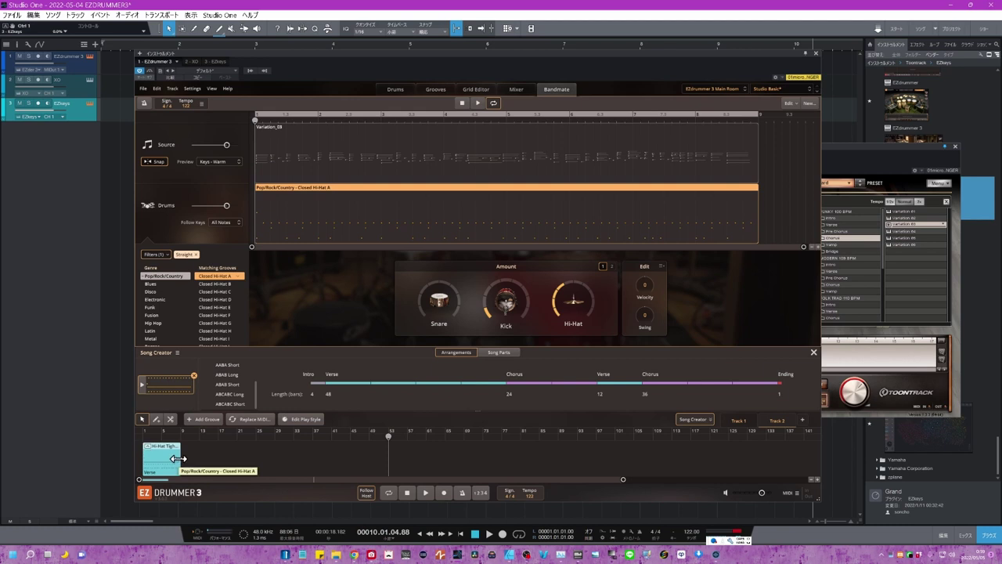
pyautogui.click(425, 492)
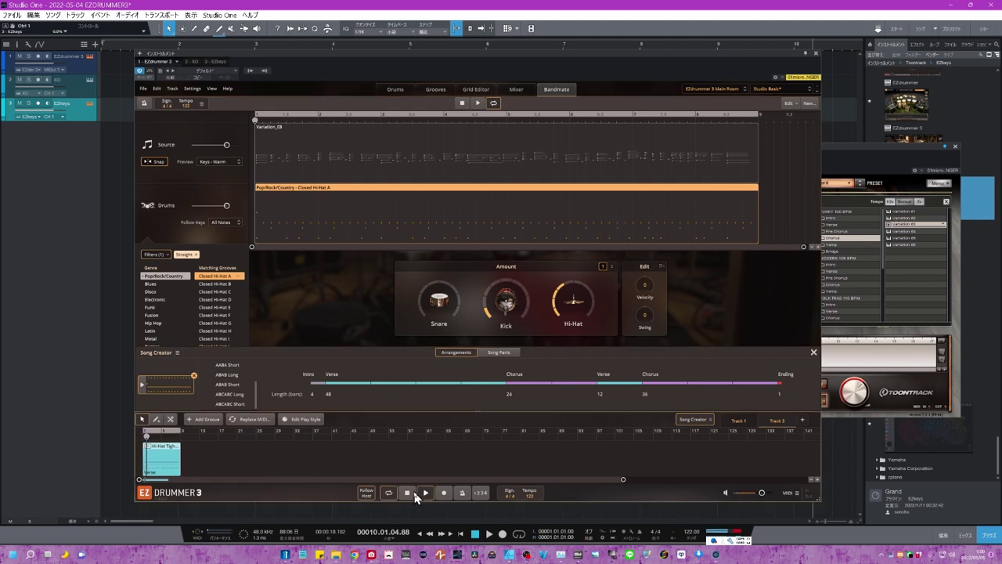
pyautogui.click(407, 493)
pyautogui.click(478, 103)
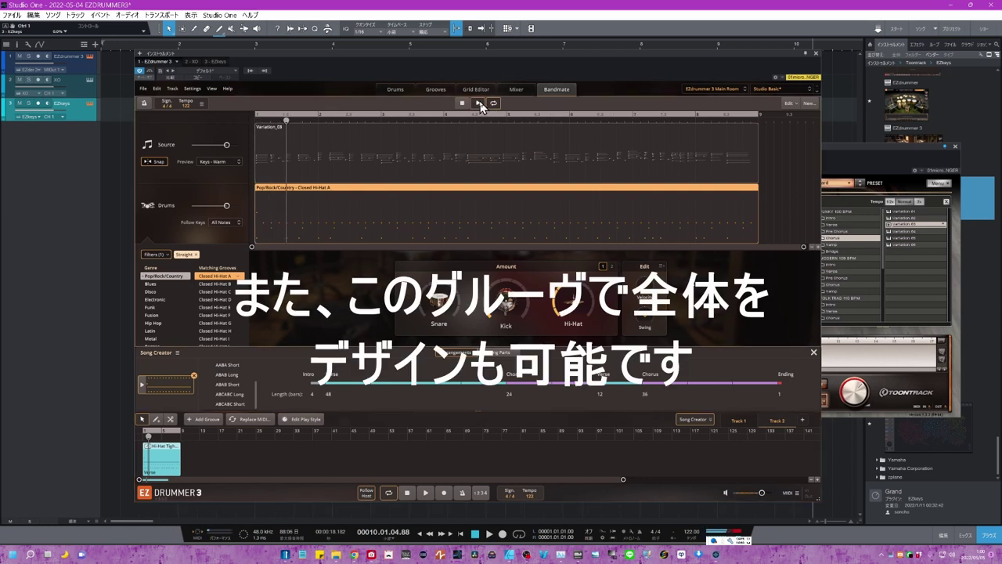
pyautogui.click(462, 103)
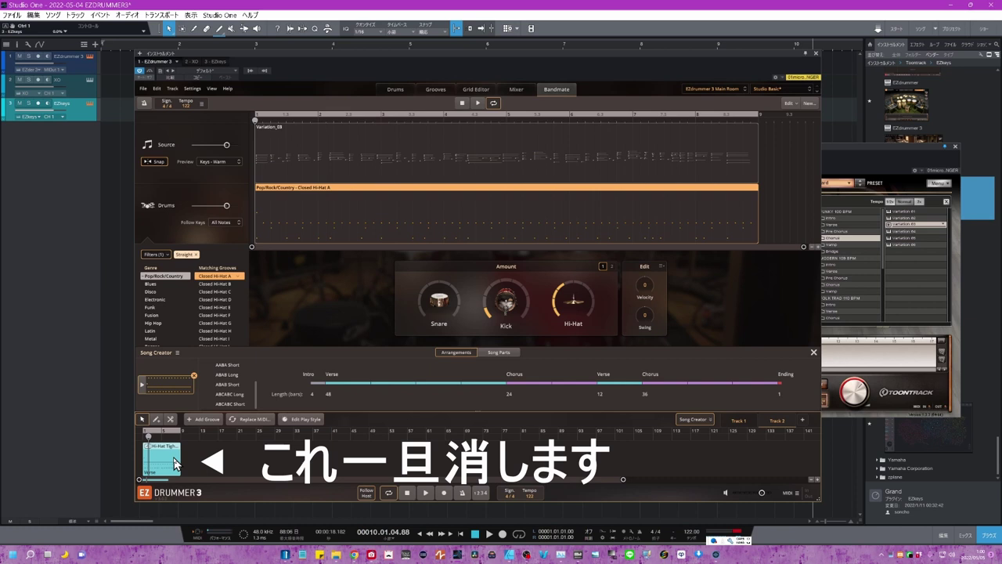
# Replace the groove block on the song track with the Song Creator arrangement and play it.
pyautogui.press('Delete')
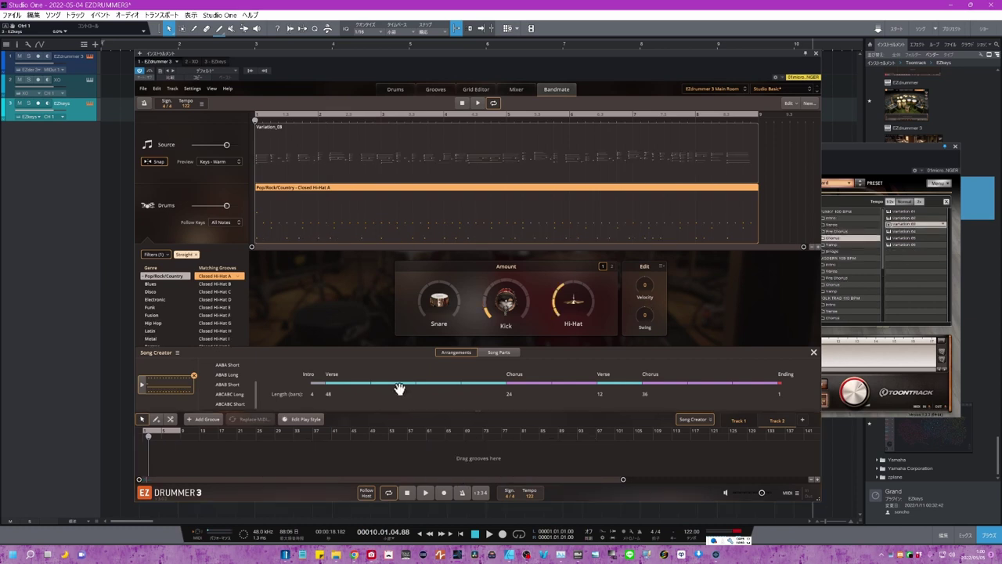
pyautogui.moveTo(399, 389); pyautogui.dragTo(148, 452)
pyautogui.click(425, 492)
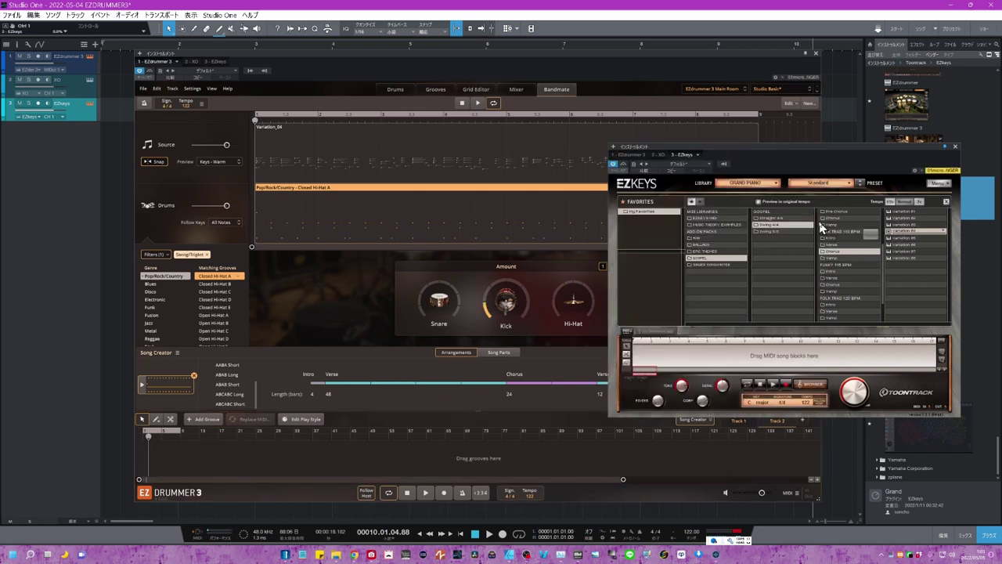
# Load the Gospel chorus Variation 04 from EZkeys into Bandmate and play it with the generated drums.
pyautogui.moveTo(821, 227); pyautogui.dragTo(555, 177)
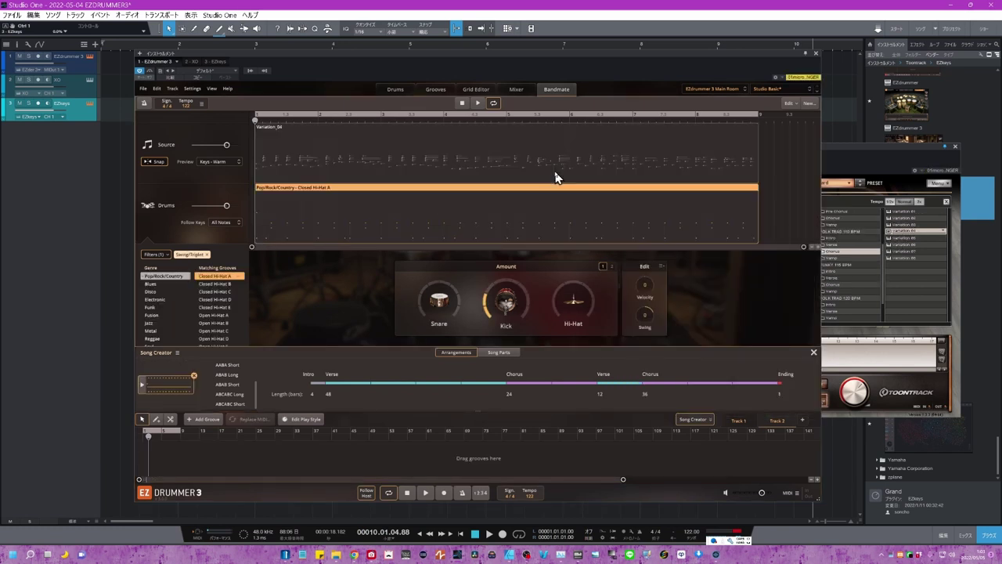
pyautogui.click(477, 104)
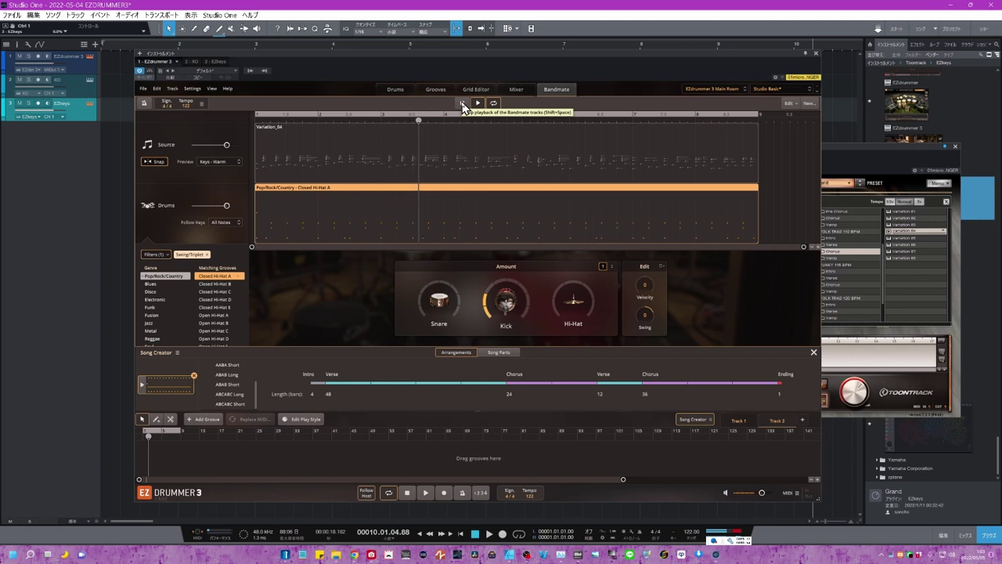
pyautogui.click(462, 104)
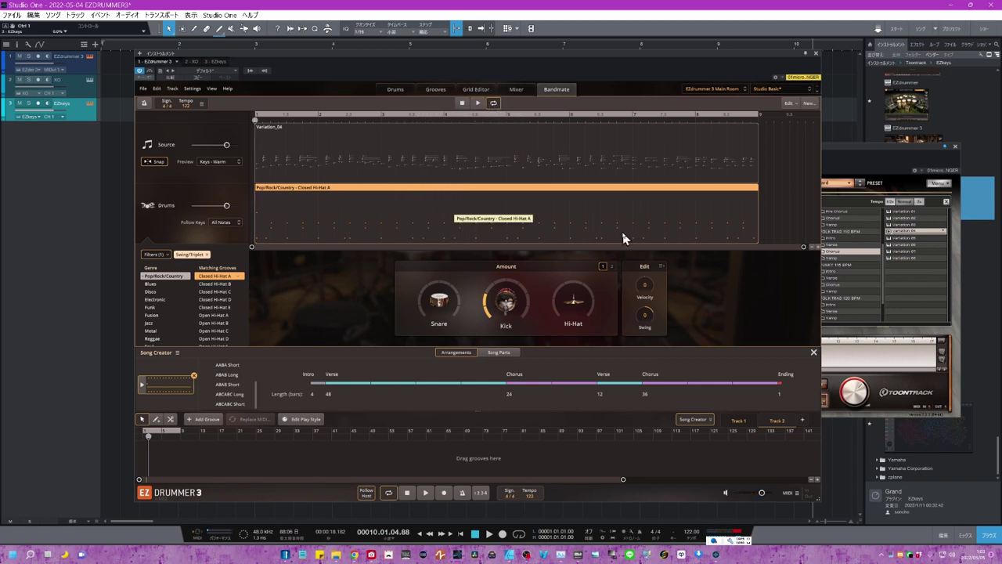
# Replace Bandmate's source with the Gospel chorus Variation 08 from EZkeys and play it with the drums.
pyautogui.click(893, 257)
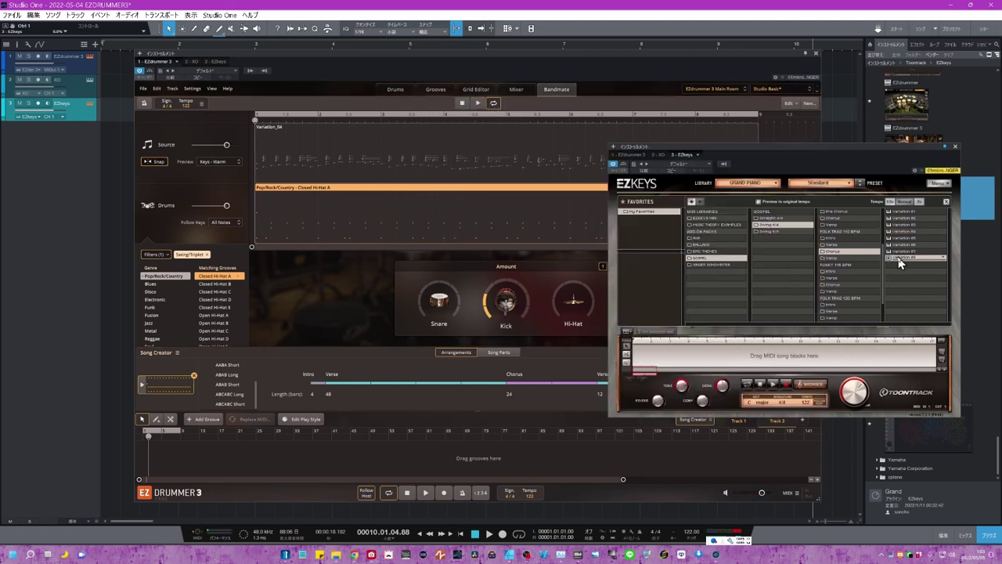
pyautogui.moveTo(898, 266); pyautogui.dragTo(570, 165)
pyautogui.click(477, 103)
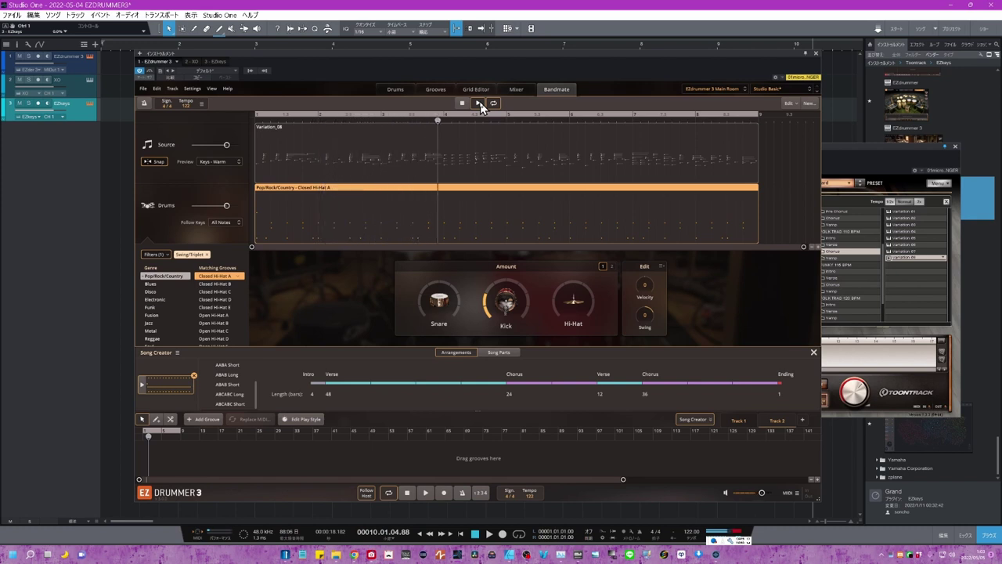
pyautogui.click(462, 102)
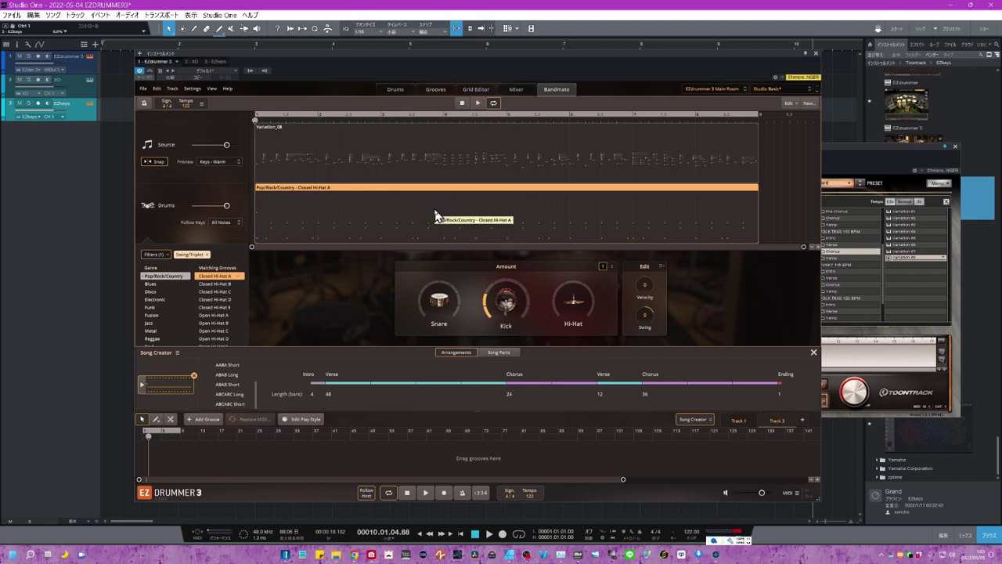
# Place the tight hi-hat verse groove at the start of the song track and show the drum mixer channels.
pyautogui.moveTo(368, 286); pyautogui.dragTo(150, 443)
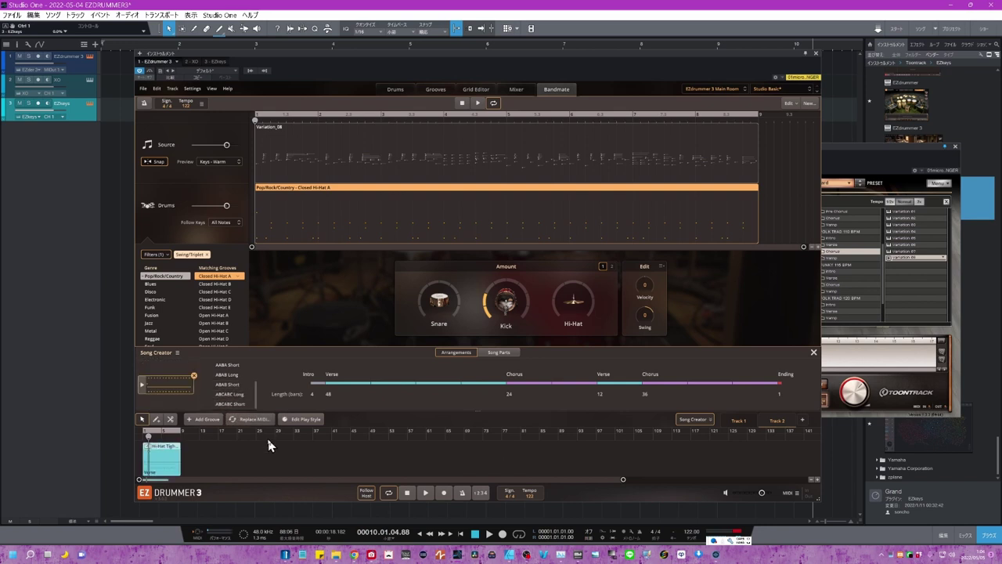
pyautogui.click(517, 89)
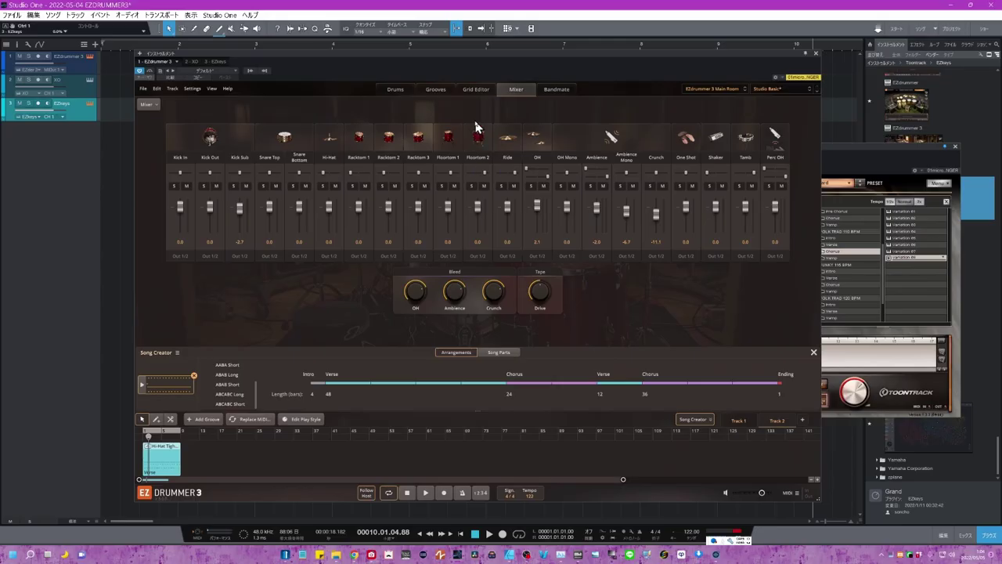
# Open the groove in the Grid Editor, compare its velocities with Humanize on and off, and leave Humanize on at Normal, Regular.
pyautogui.click(502, 38)
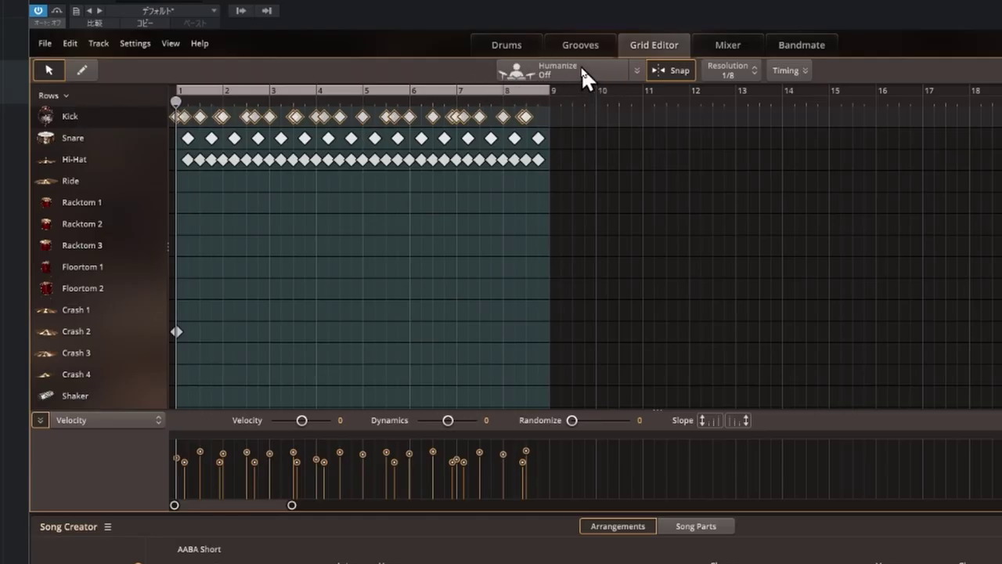
pyautogui.click(545, 68)
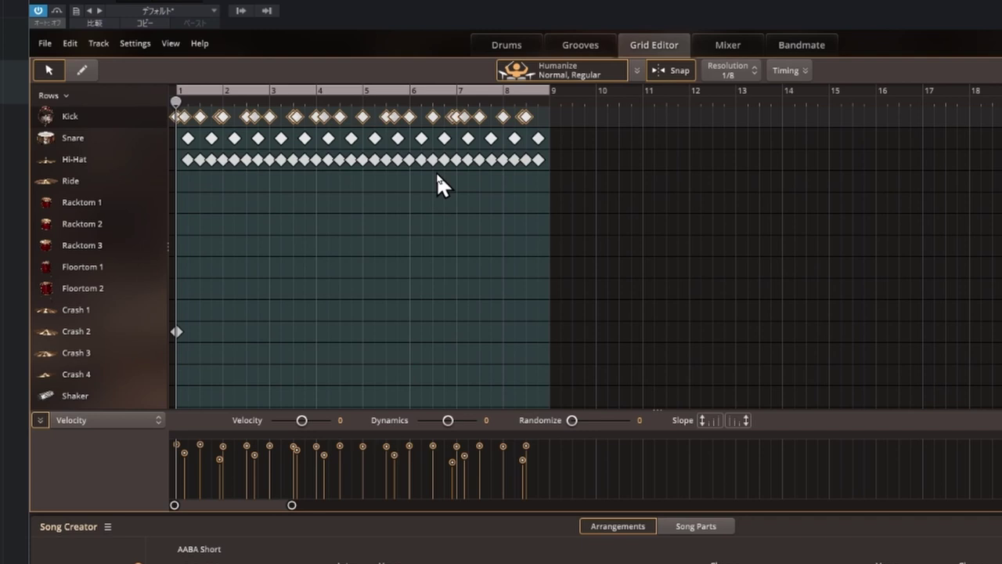
pyautogui.click(603, 68)
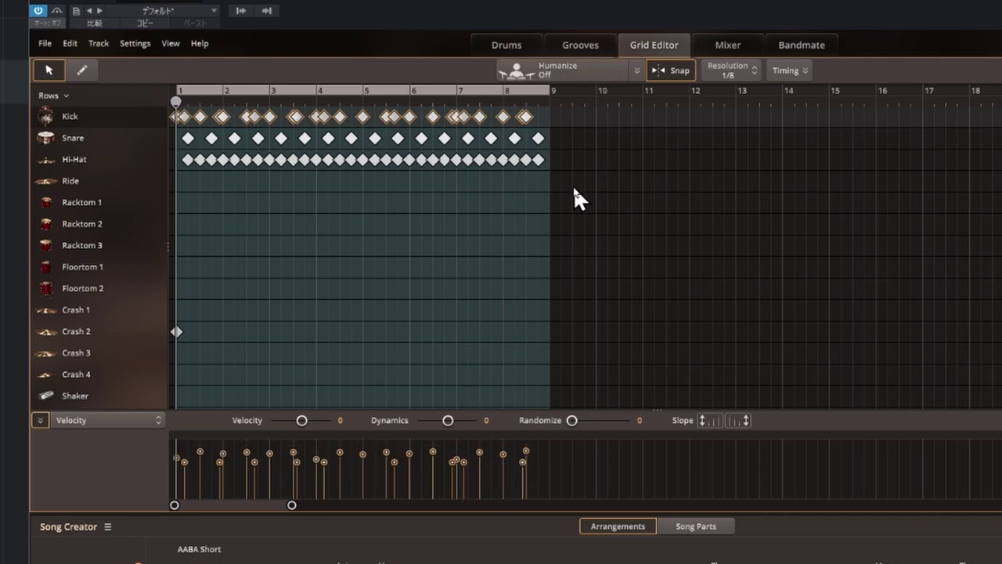
pyautogui.click(587, 69)
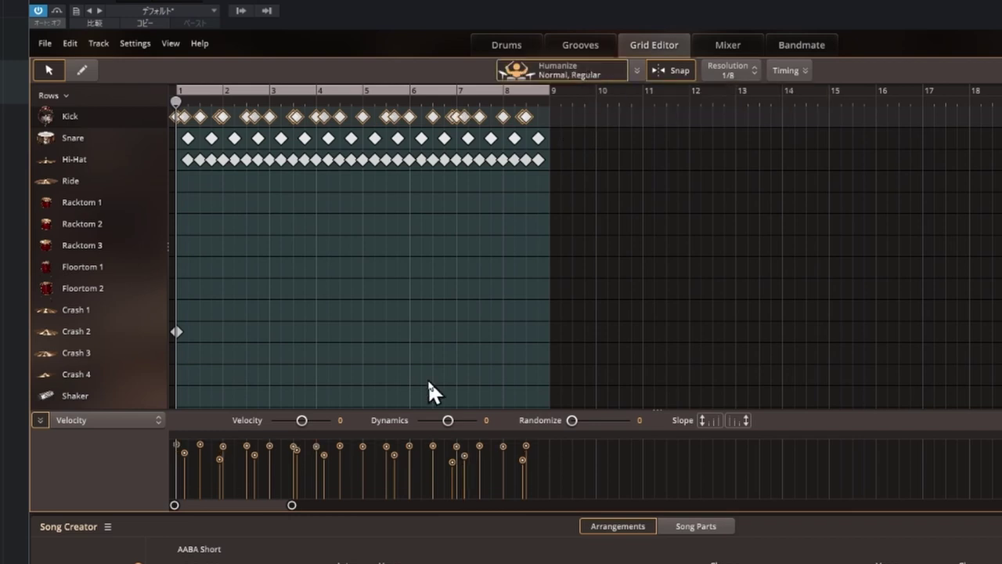